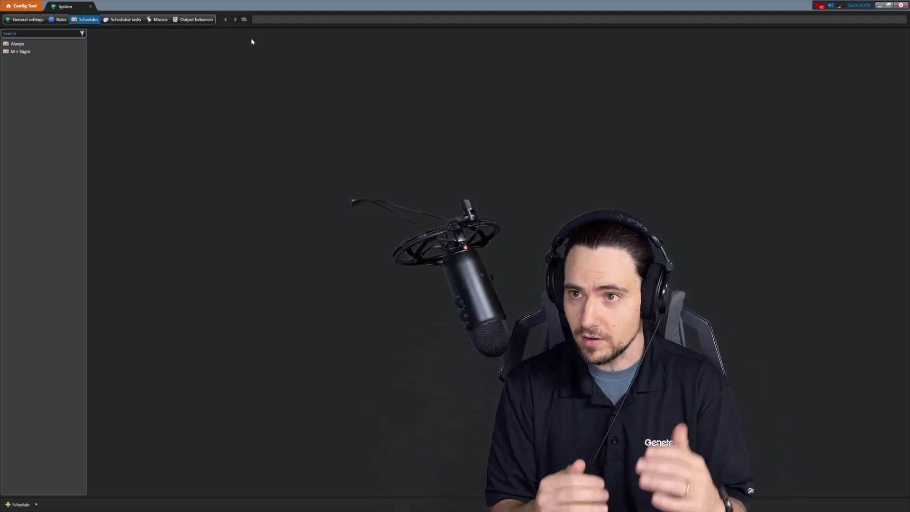
click(19, 504)
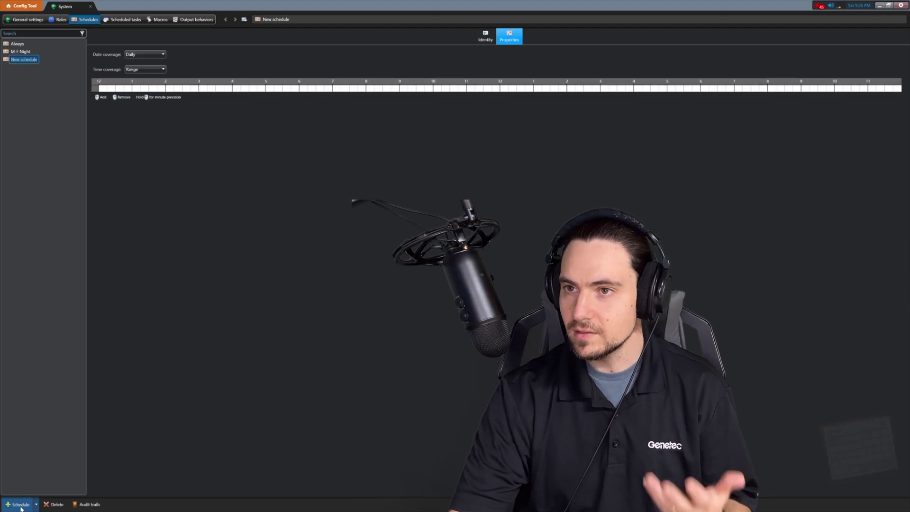
click(146, 58)
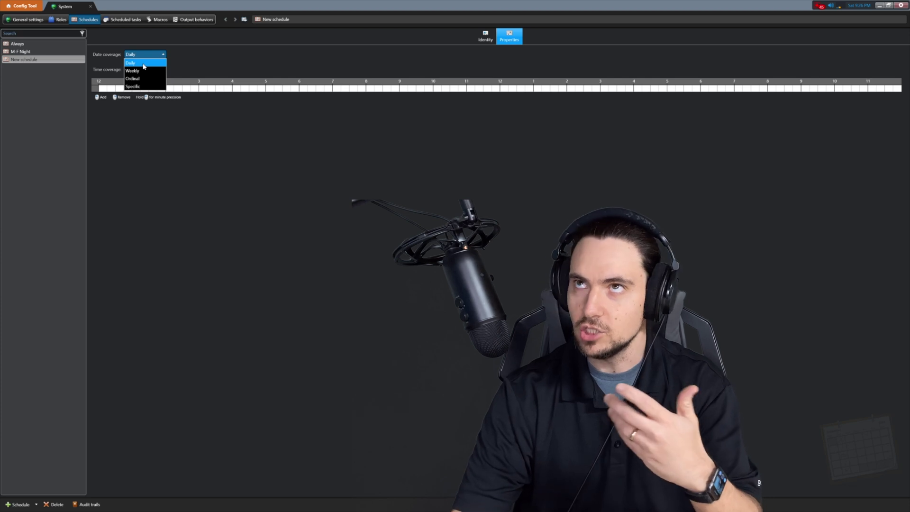
click(144, 70)
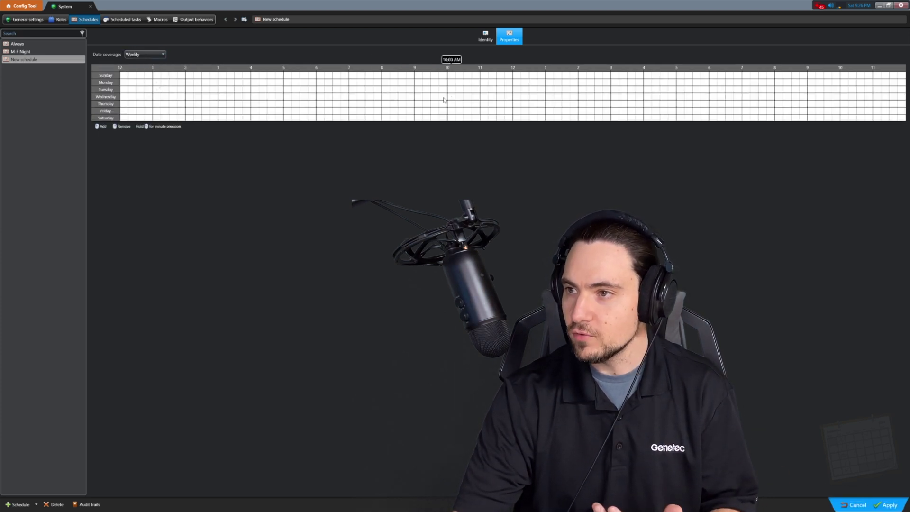
drag(414, 83, 674, 111)
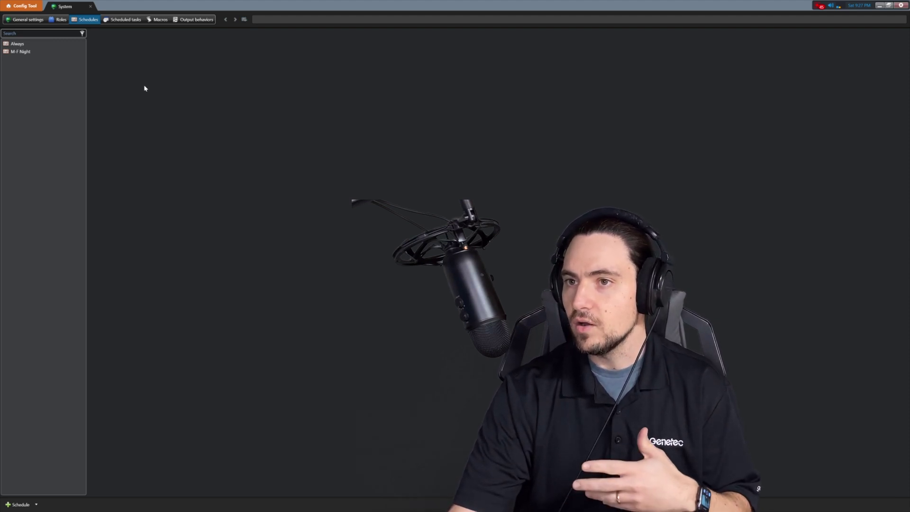
click(55, 46)
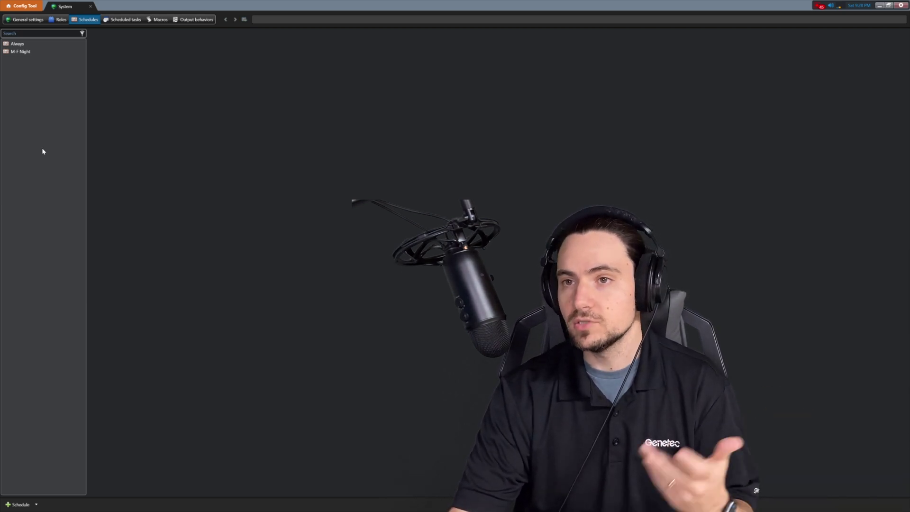
Step: Create a weekly schedule covering Mon–Fri 9 AM–5 PM, Thursday until 6 PM, Friday from 8 AM
click(19, 504)
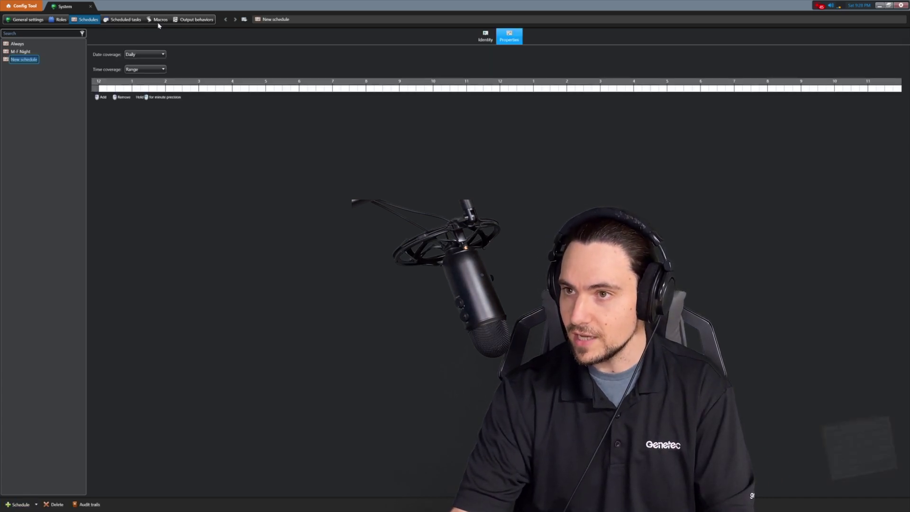
click(138, 54)
click(142, 70)
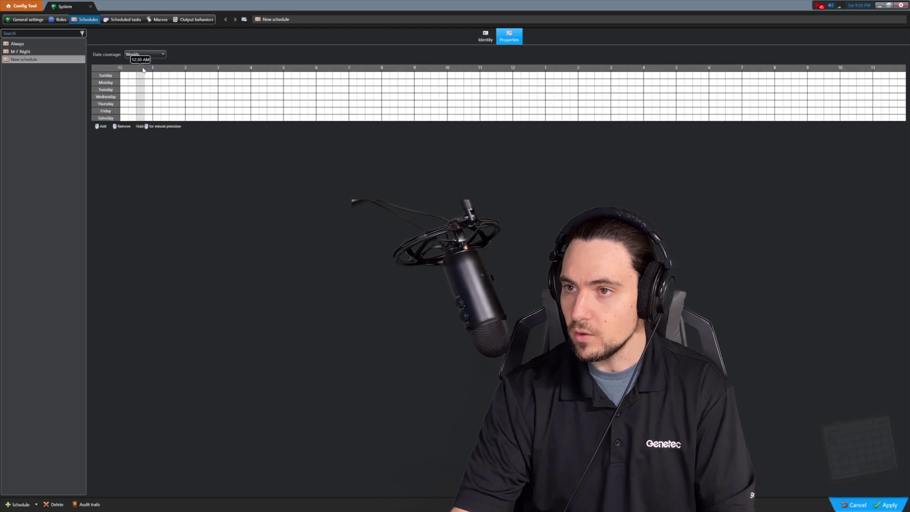
click(418, 84)
drag(419, 85, 671, 114)
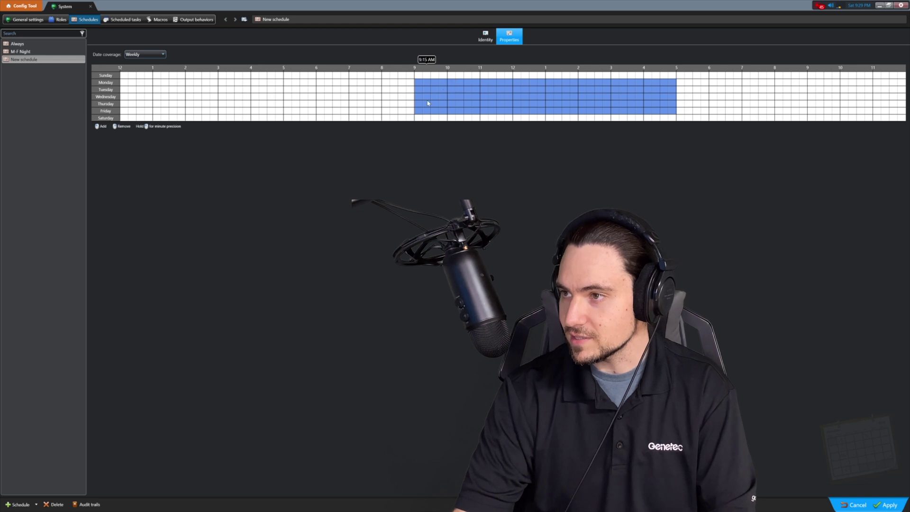
drag(682, 104, 708, 104)
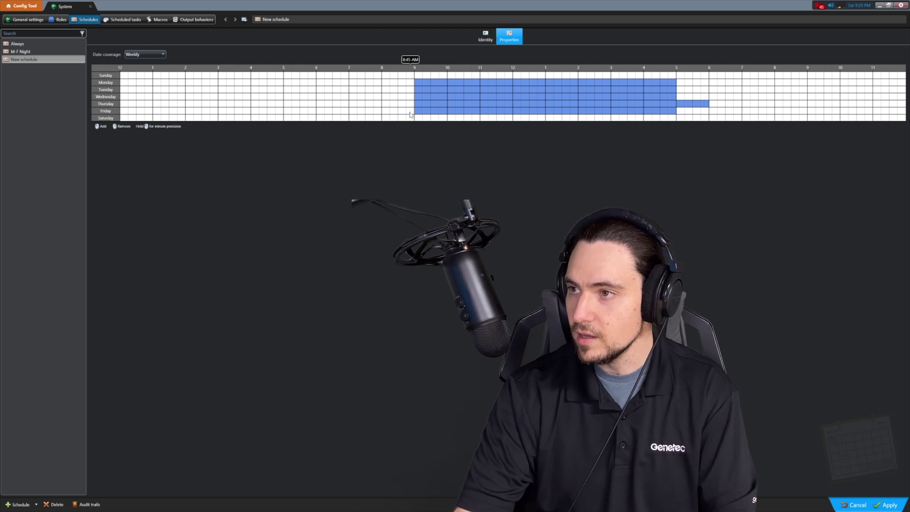
drag(411, 115, 382, 113)
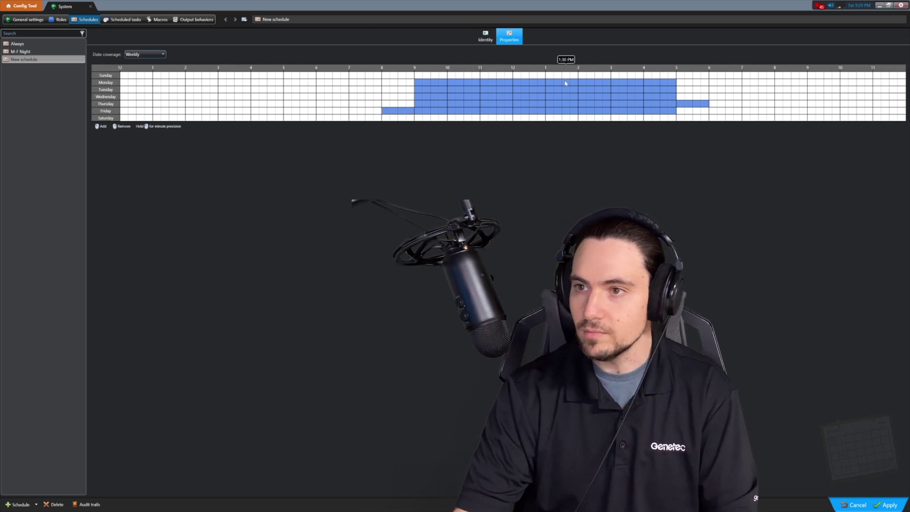
key(ctrl+s)
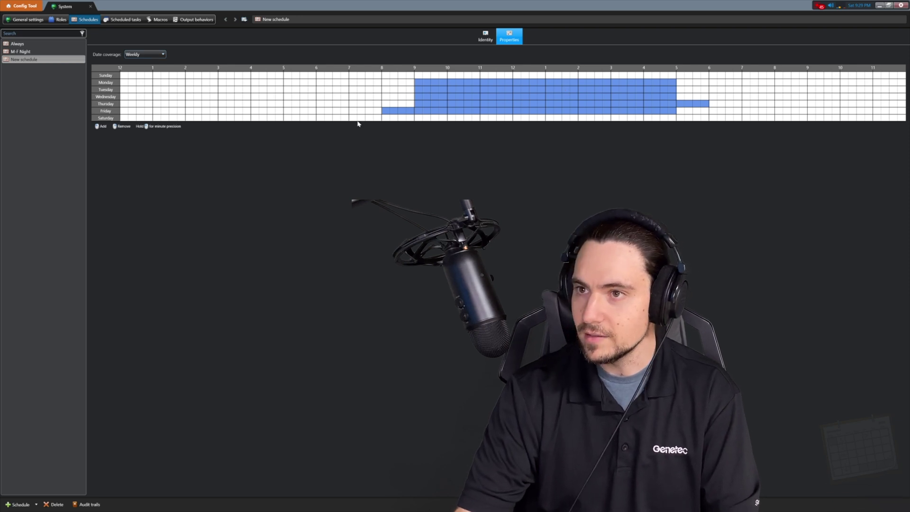
Step: Name the schedule 'M-F Daytime Schedule' and apply it
click(485, 36)
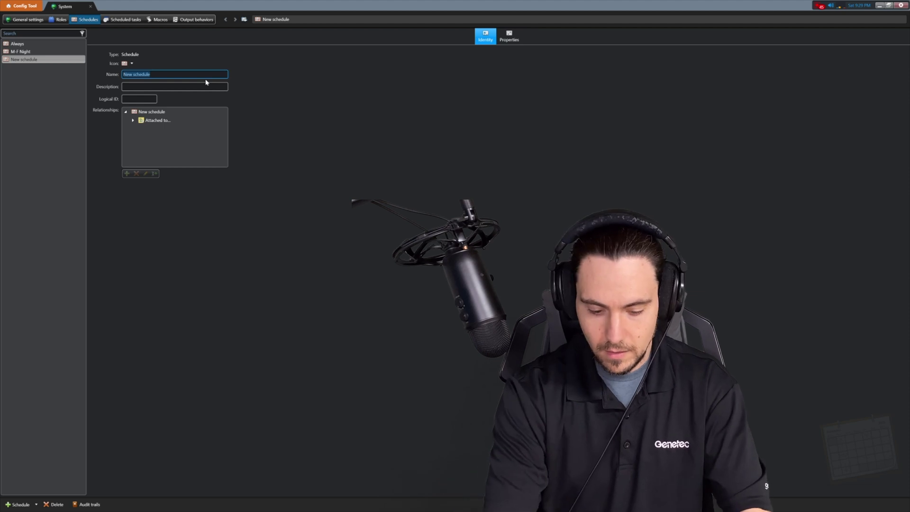
text(M-)
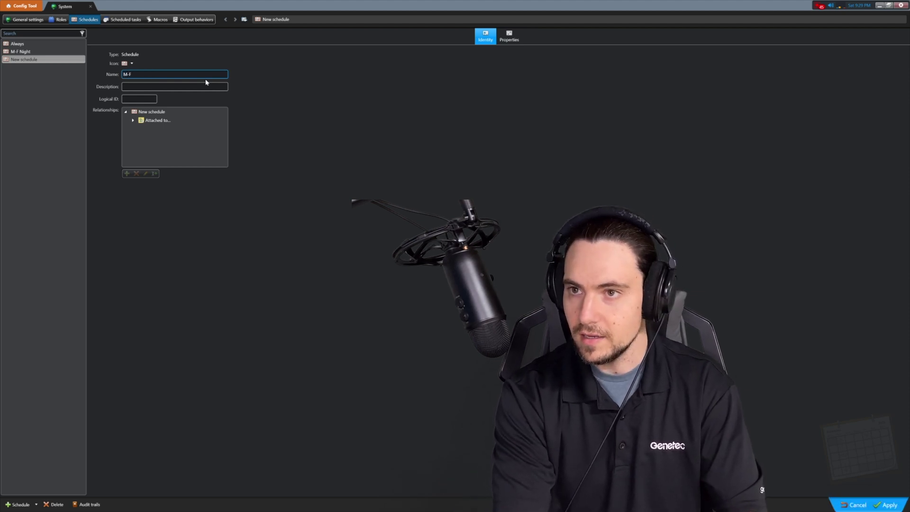
text(F Day)
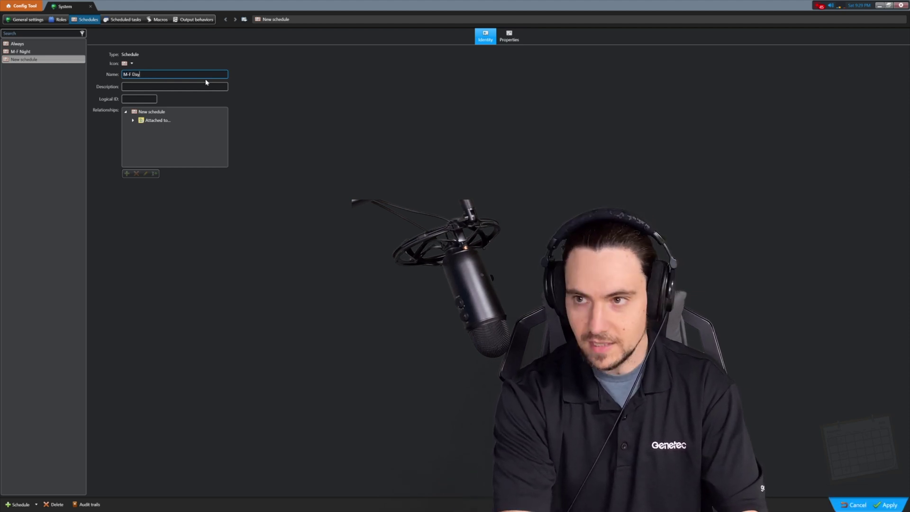
text(time Schedule)
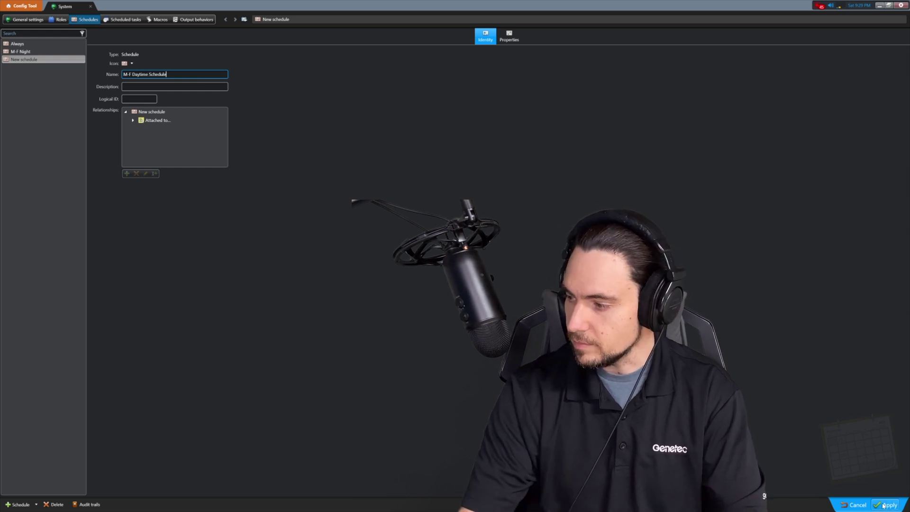
click(884, 505)
click(511, 40)
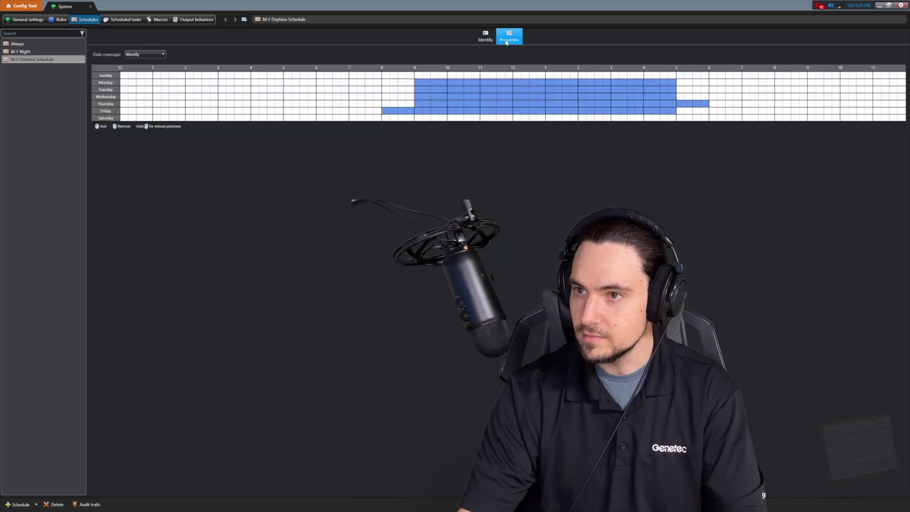
click(479, 36)
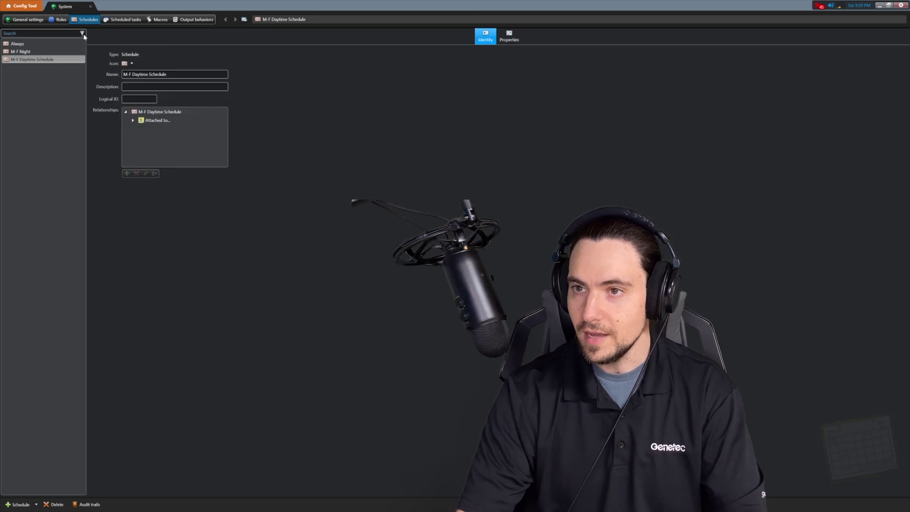
Step: Create another schedule named 'M-F Night Time Schedule' and apply the name
click(19, 504)
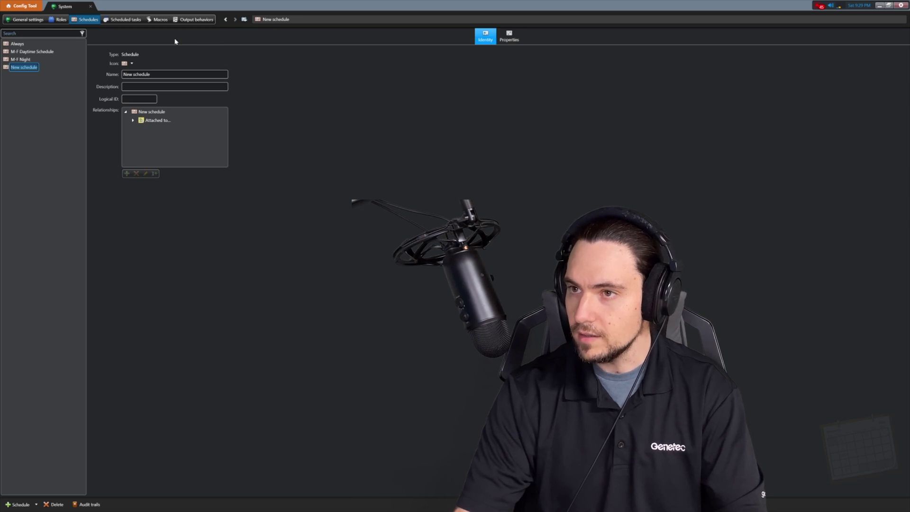
triple_click(175, 74)
text(M-F Night Time)
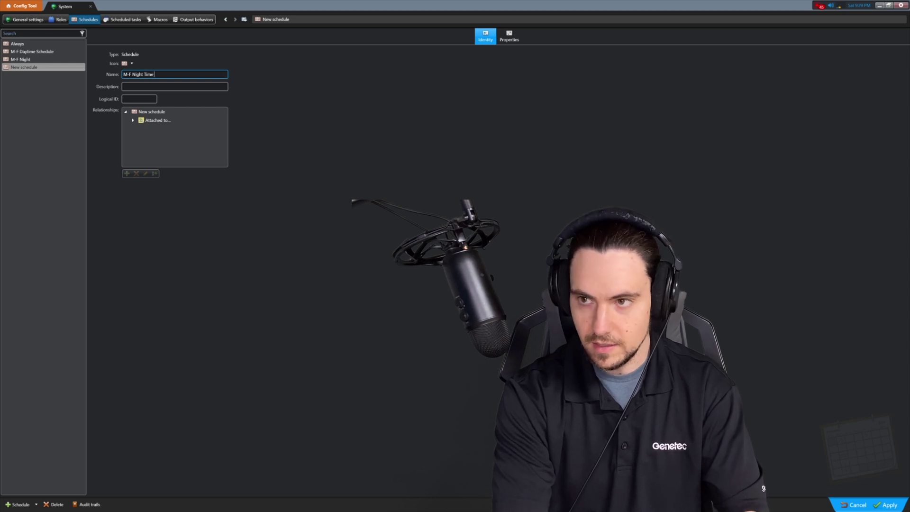
text( Schedule)
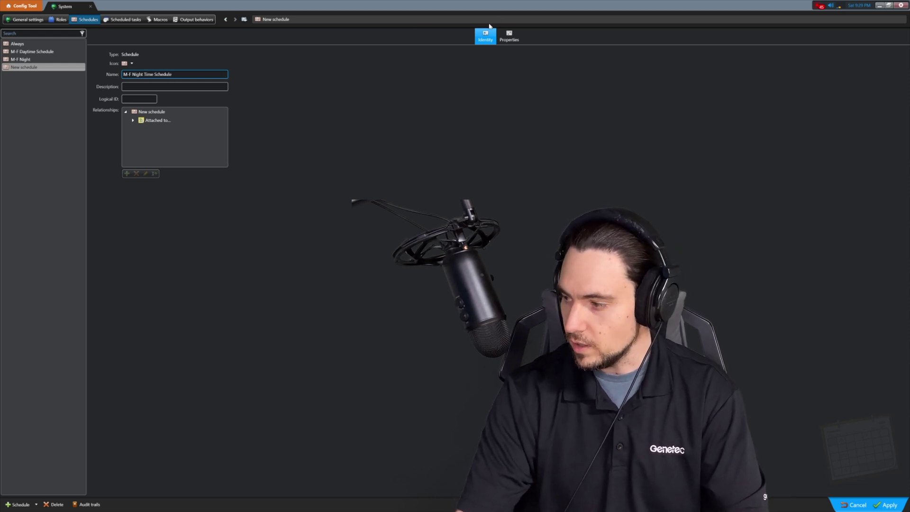
click(886, 507)
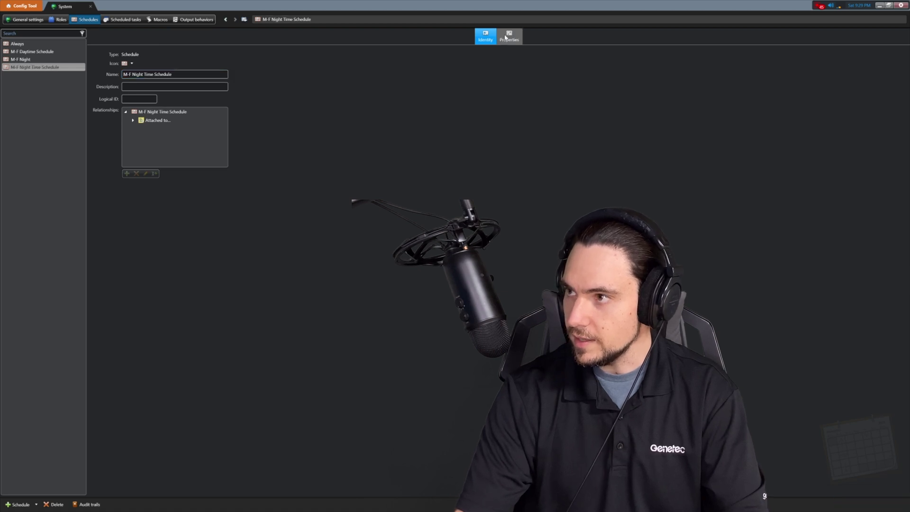
Step: Give it weekly coverage of weekdays midnight–9 AM and 5 PM–midnight, and apply
click(508, 37)
click(145, 54)
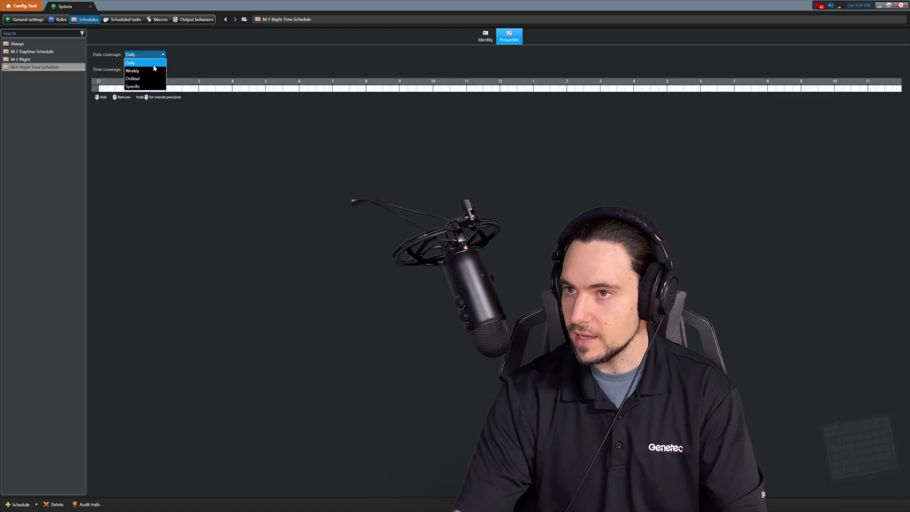
click(142, 64)
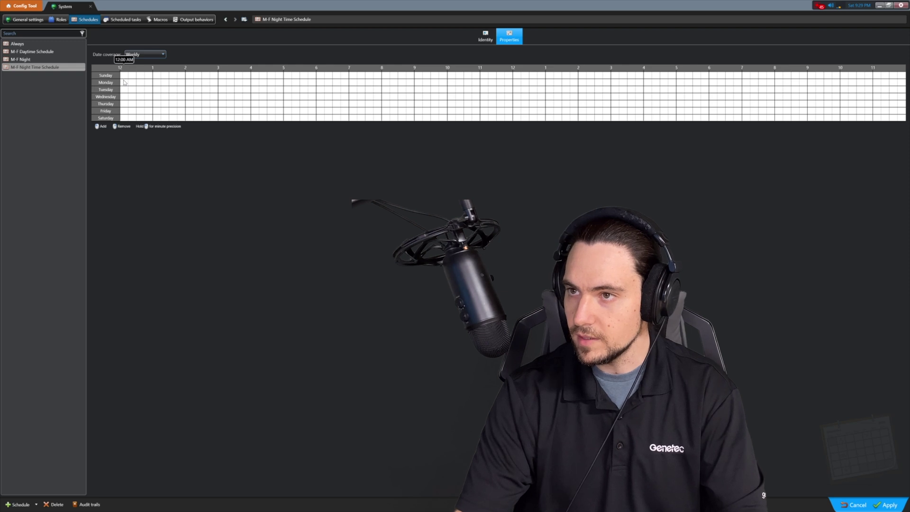
mouse_move(123, 82)
mouse_down()
mouse_move(426, 115)
mouse_move(378, 116)
mouse_move(413, 115)
mouse_up()
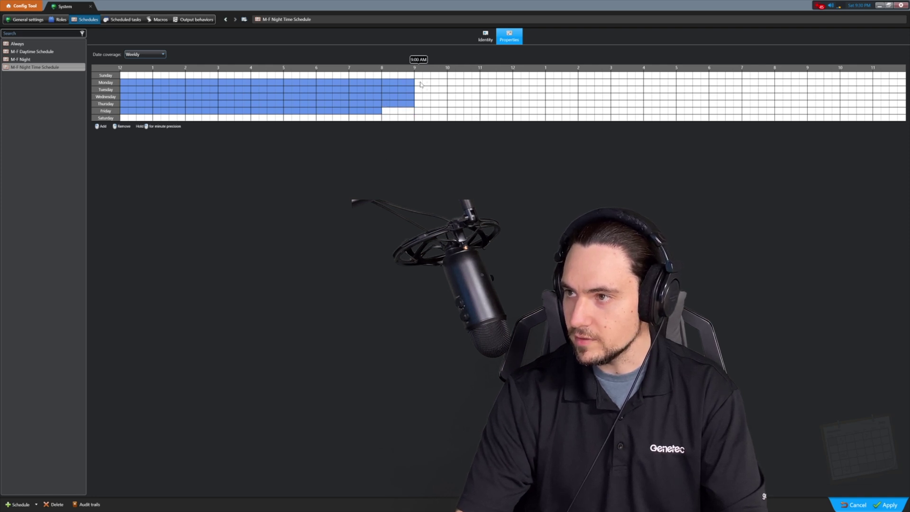
mouse_move(419, 83)
mouse_down()
mouse_move(708, 108)
mouse_move(417, 83)
mouse_up()
right_click(703, 112)
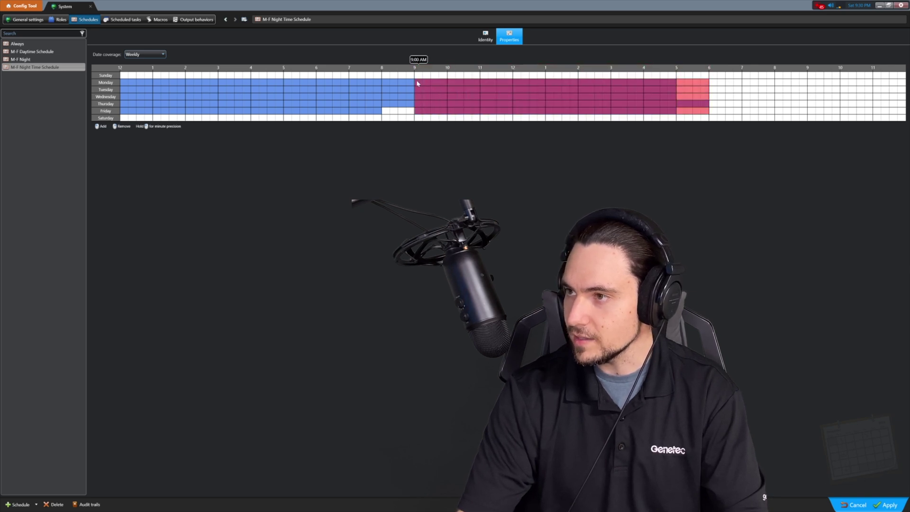
drag(418, 83, 420, 82)
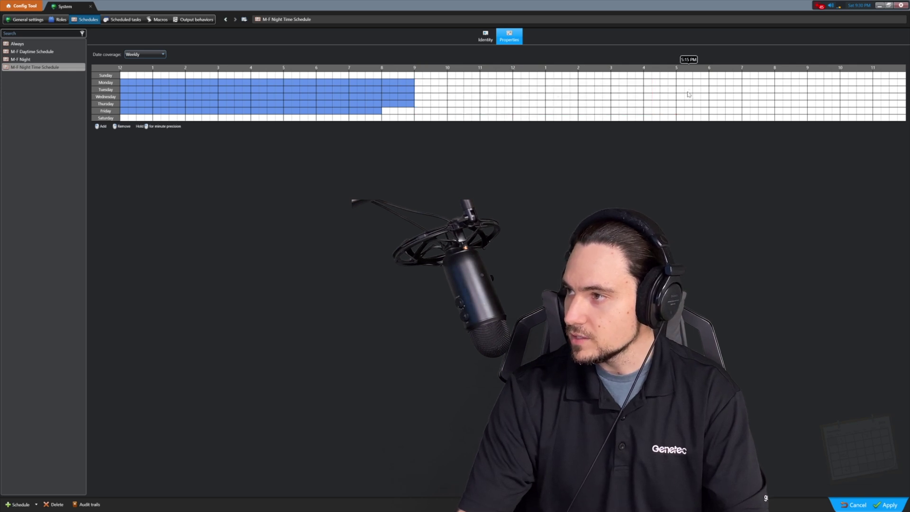
drag(681, 85, 823, 98)
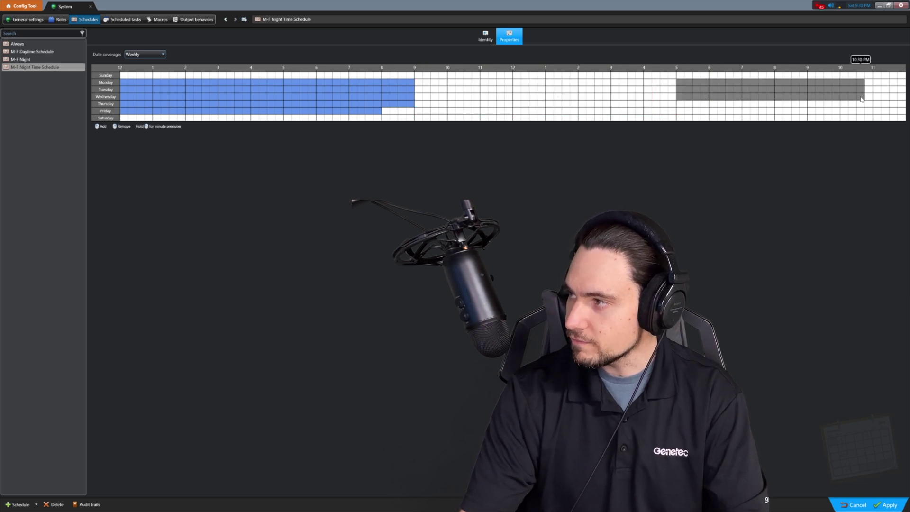
drag(861, 99, 905, 111)
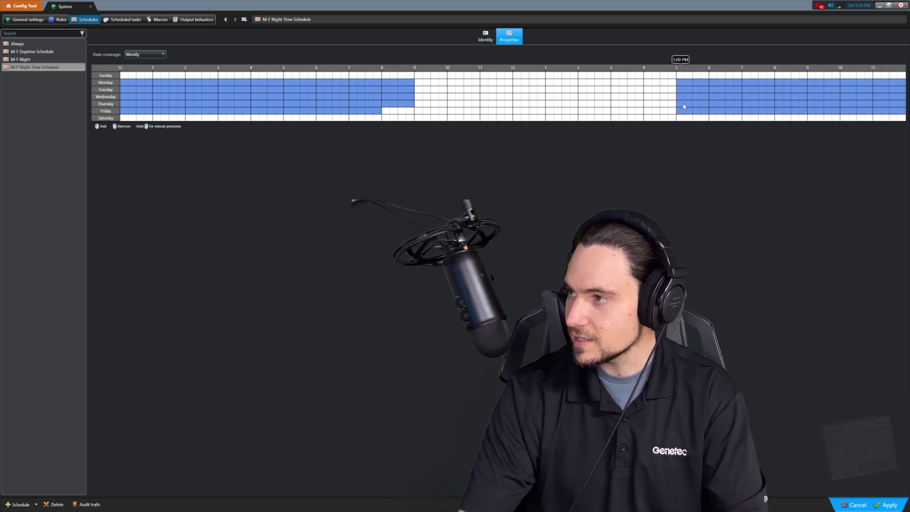
drag(684, 107, 708, 105)
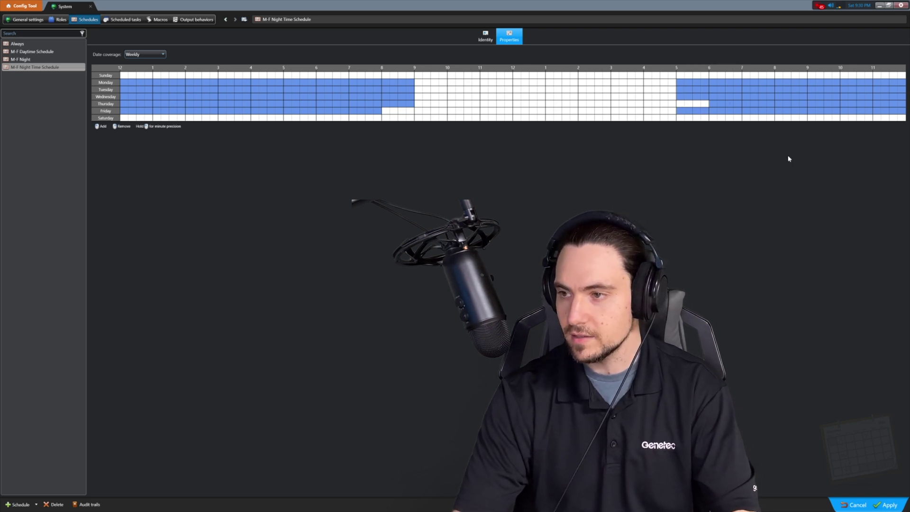
click(879, 510)
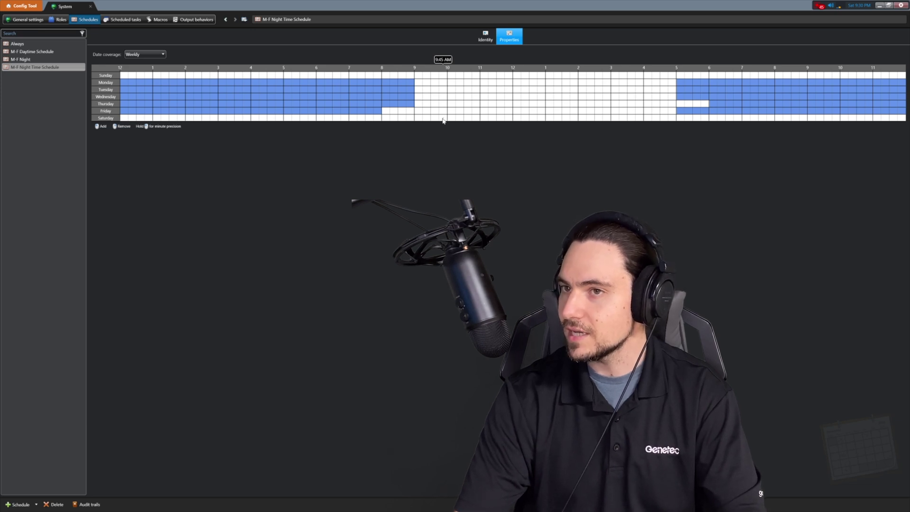
Step: Create a weekly schedule covering all of Sunday and Saturday
click(22, 506)
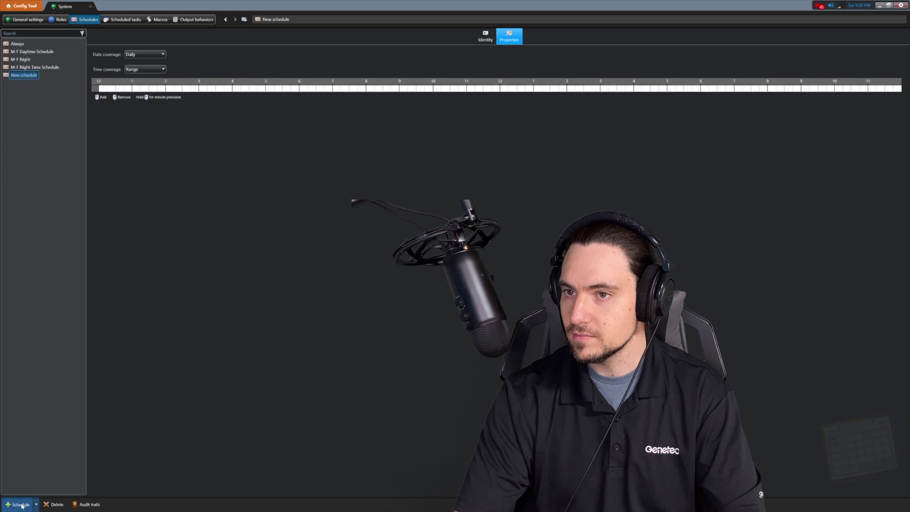
click(164, 54)
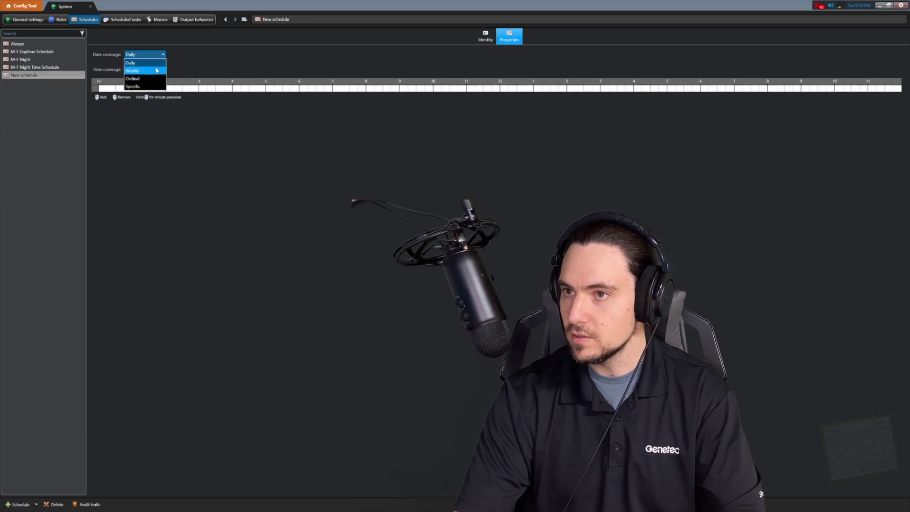
click(138, 66)
drag(122, 75, 902, 72)
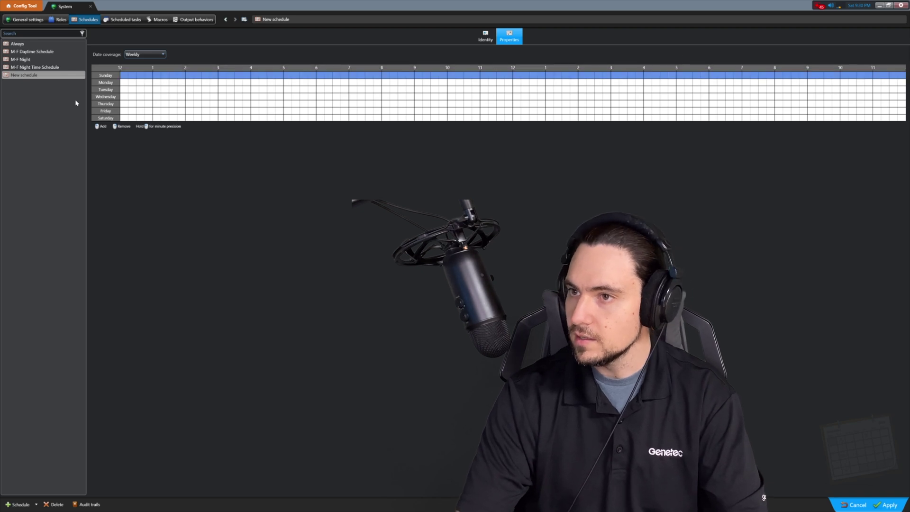
drag(133, 118, 903, 118)
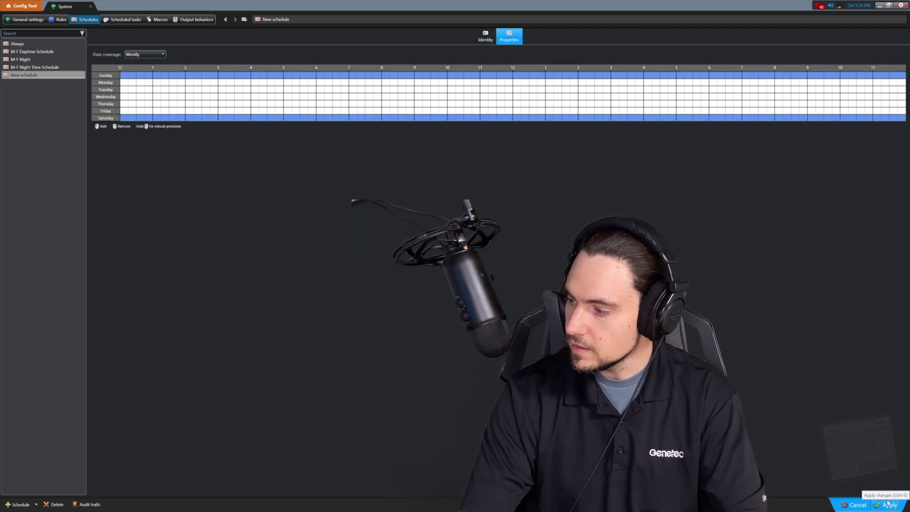
Step: Name the schedule 'Weekend Schedule' and apply it
click(485, 37)
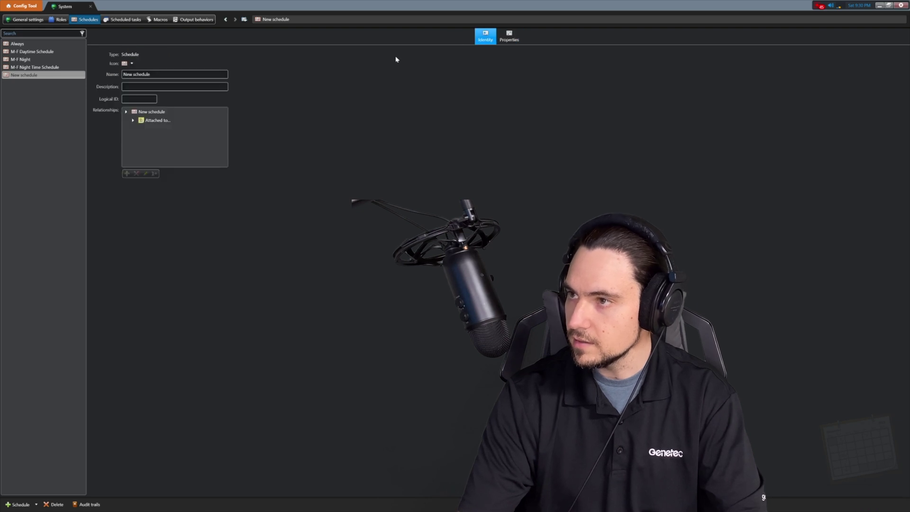
click(175, 74)
text(Weekend)
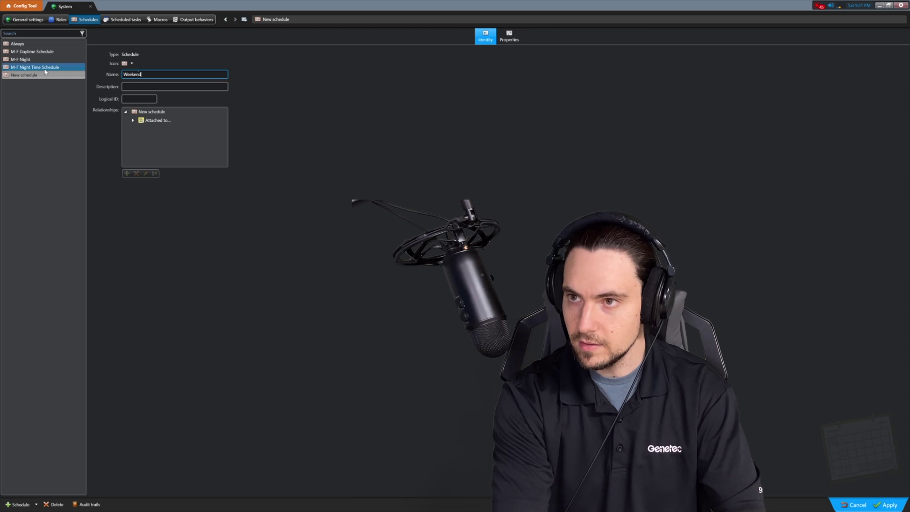
text( Schedule)
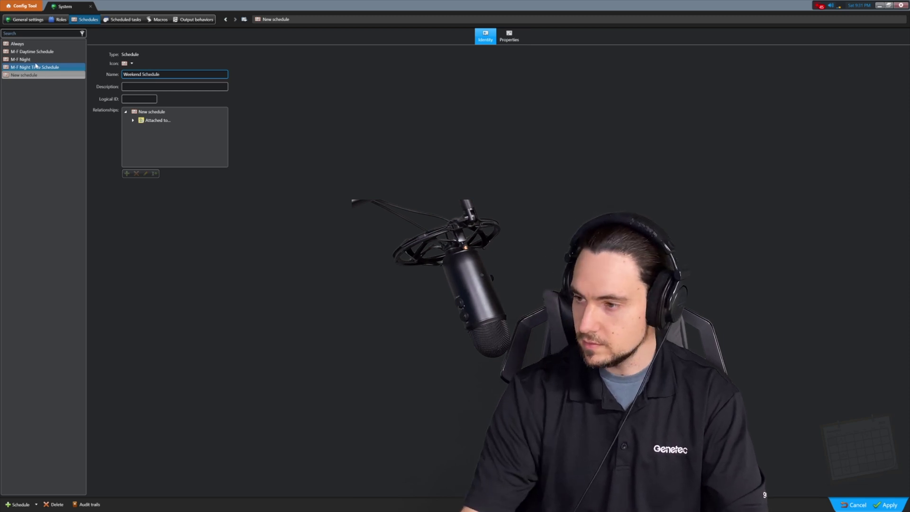
click(885, 505)
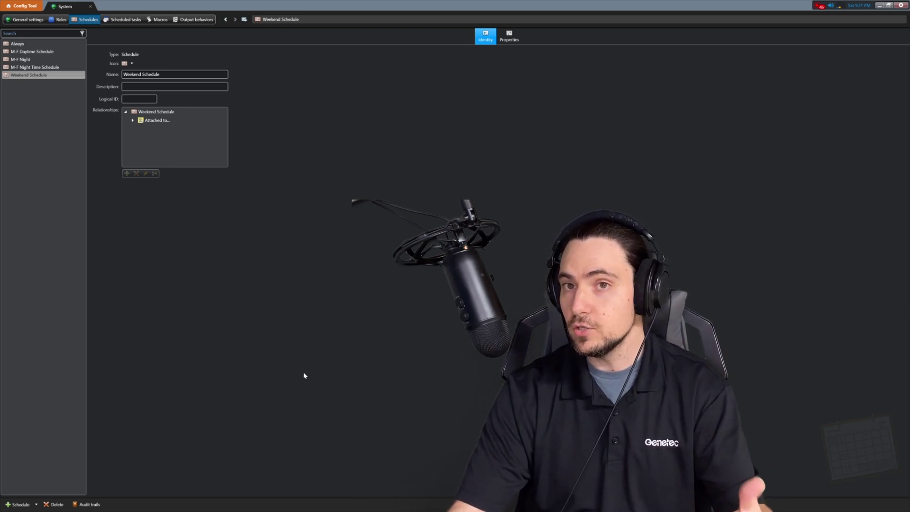
Step: Add a new schedule, enter the name 'Valentines Day Blood Drive' and apply it
click(14, 505)
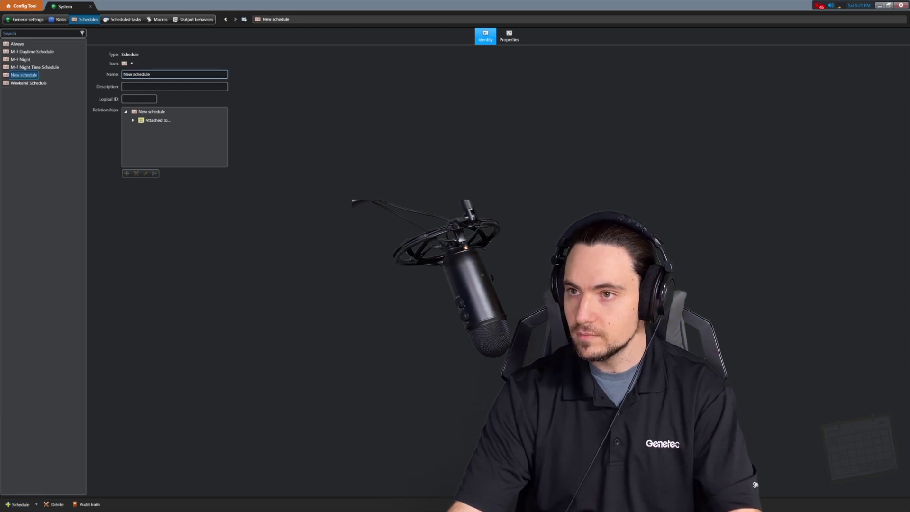
key(Tab)
text(Valentines)
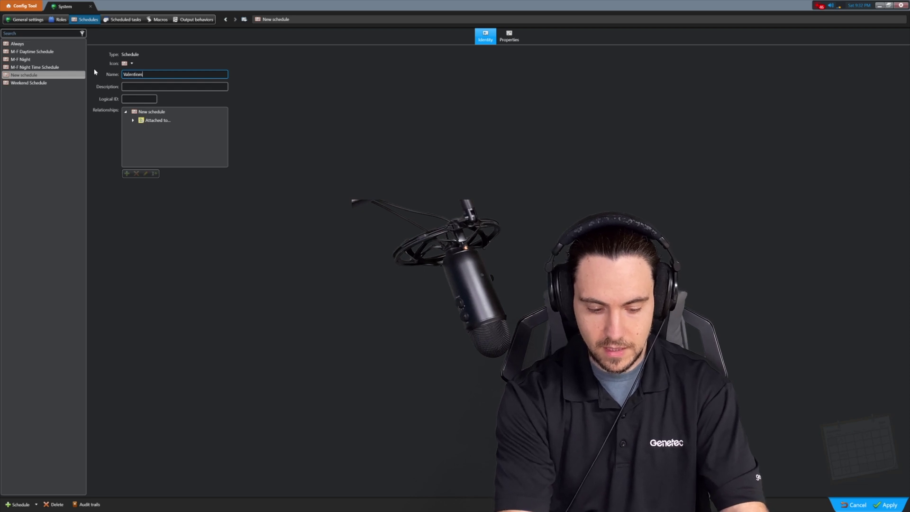
text( Day B)
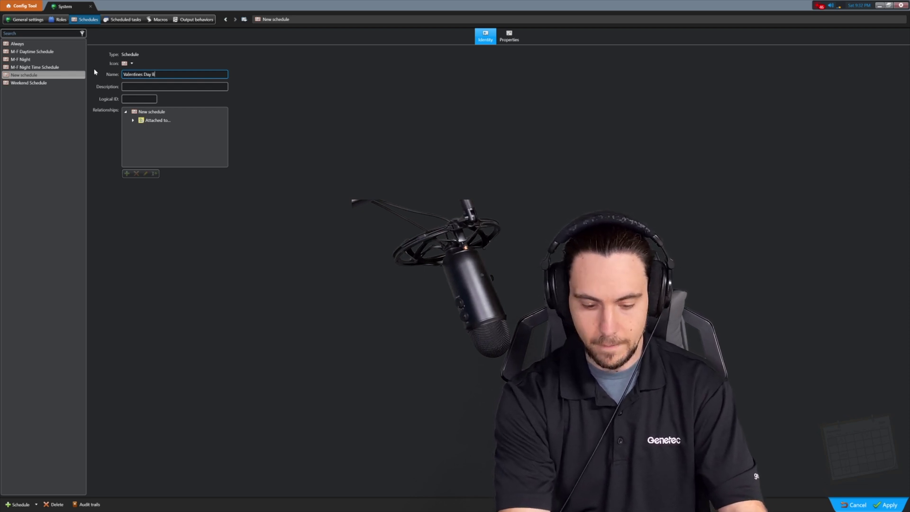
text(lood Drive)
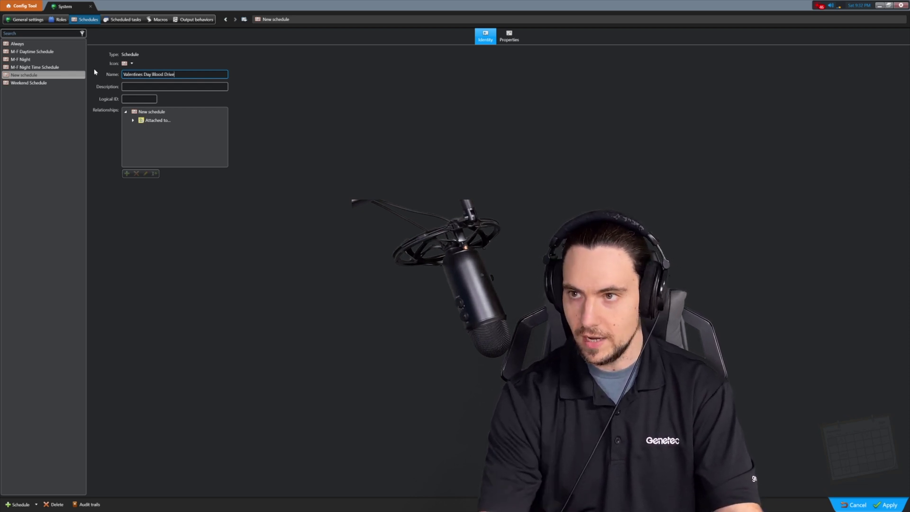
click(887, 505)
Step: Switch date coverage to Specific and add a single entry for 14 February 2021
click(509, 36)
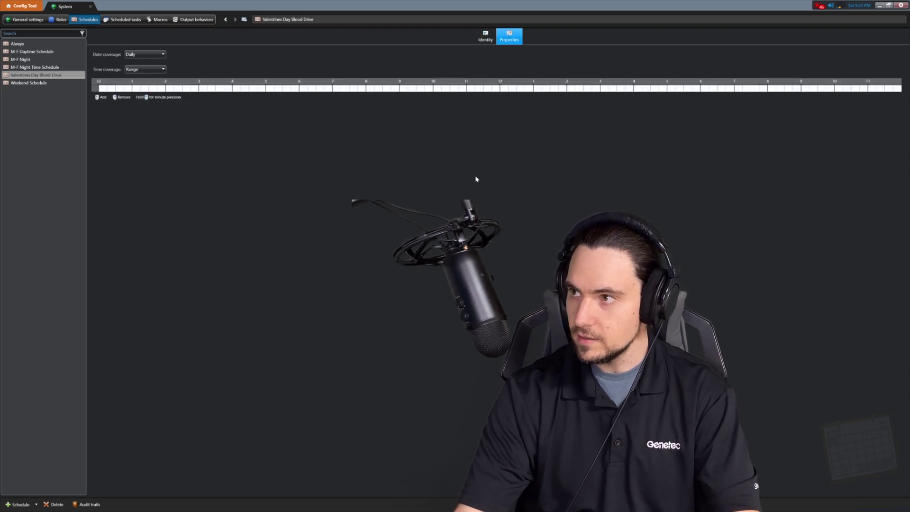
click(137, 56)
click(139, 88)
click(96, 158)
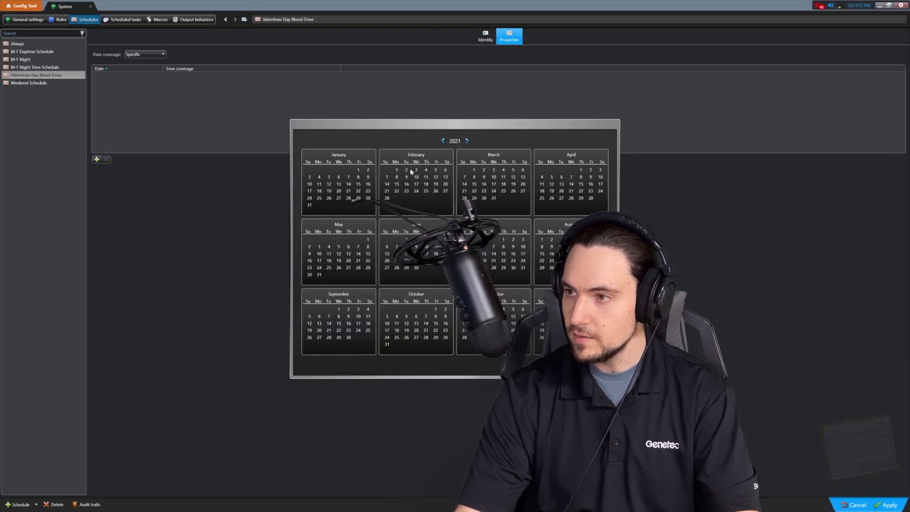
click(387, 184)
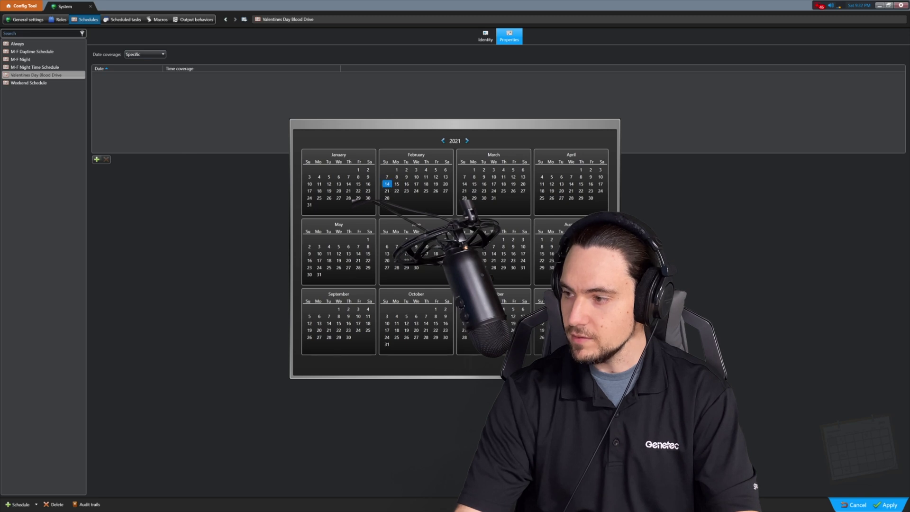
click(387, 184)
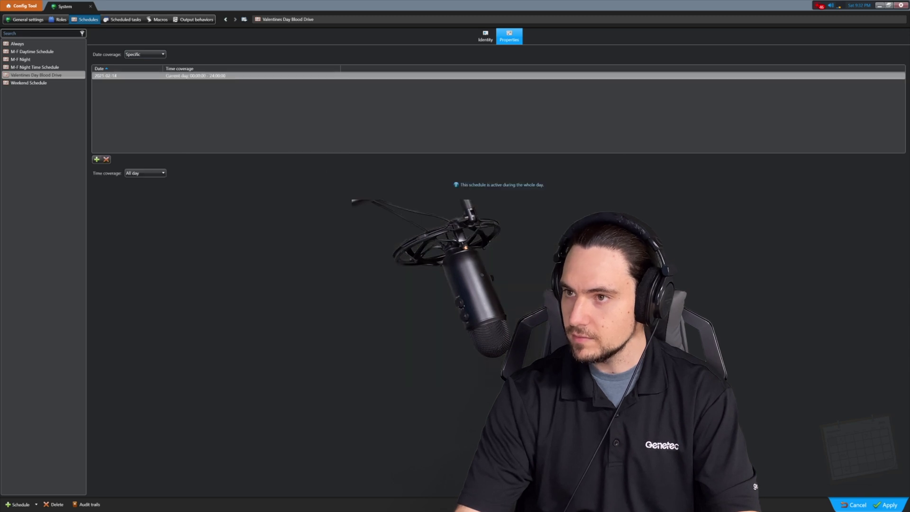
click(203, 76)
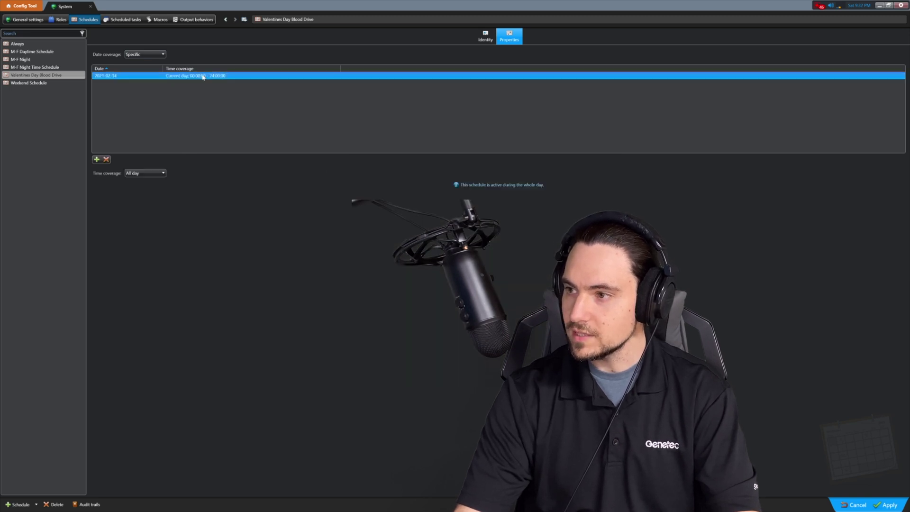
click(140, 173)
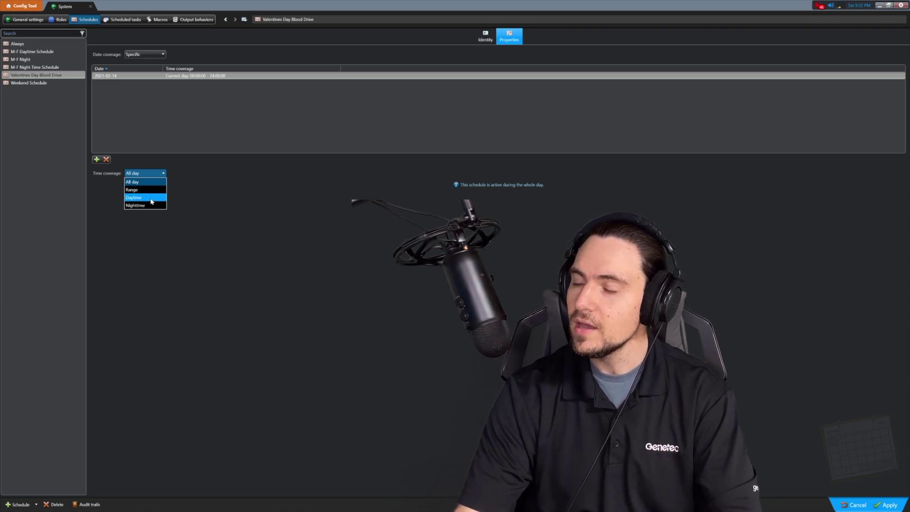
Step: Set the 2021-02-14 entry to Daytime with sunrise and sunset offsets of -2 hours, and apply
click(151, 197)
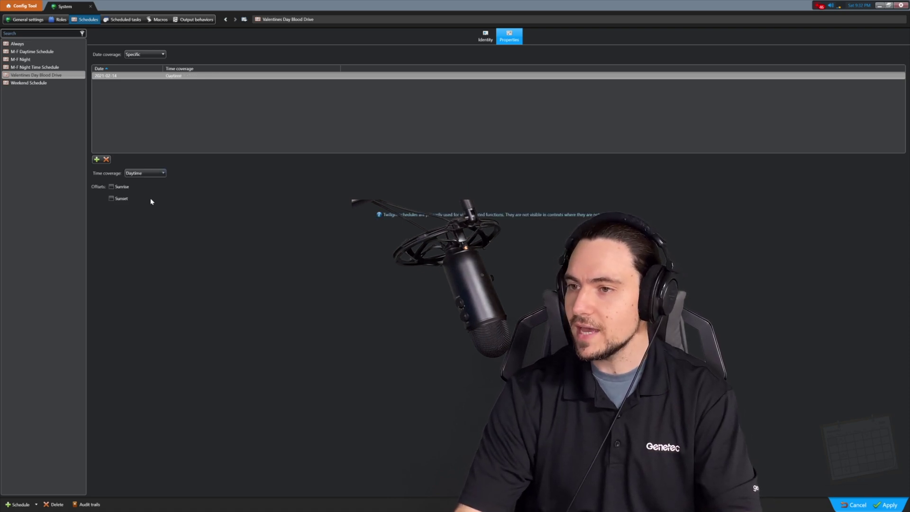
click(113, 187)
click(121, 200)
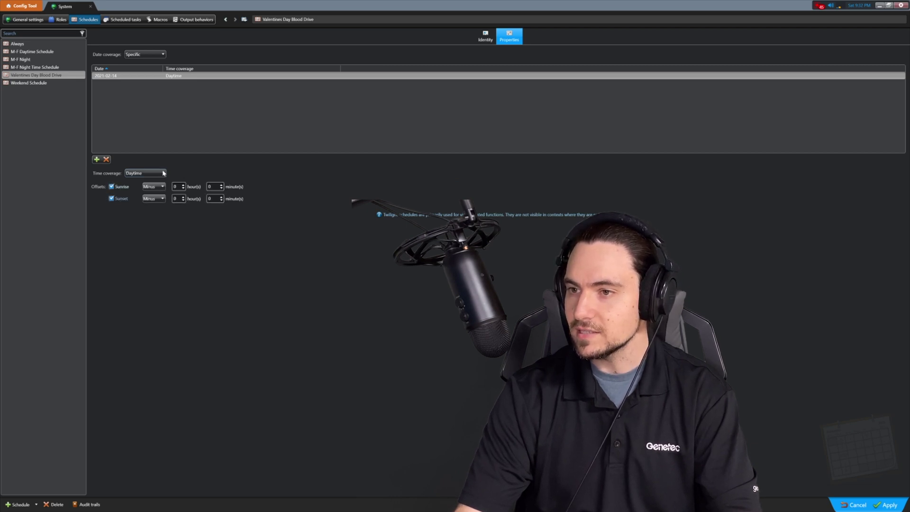
text(2)
click(175, 199)
text(2)
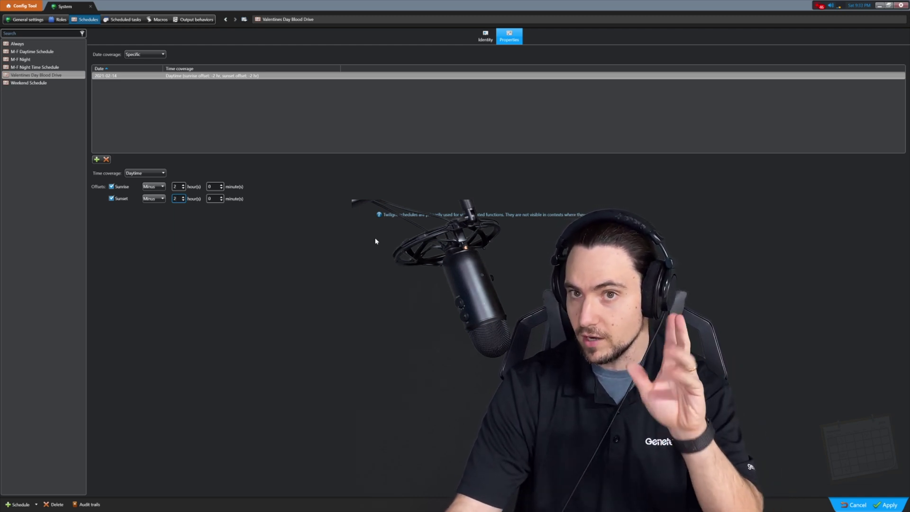
click(888, 506)
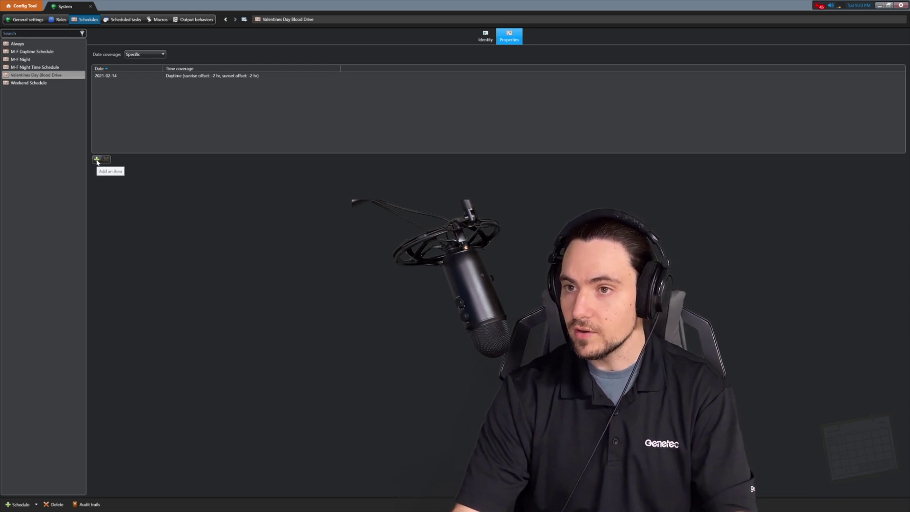
click(36, 77)
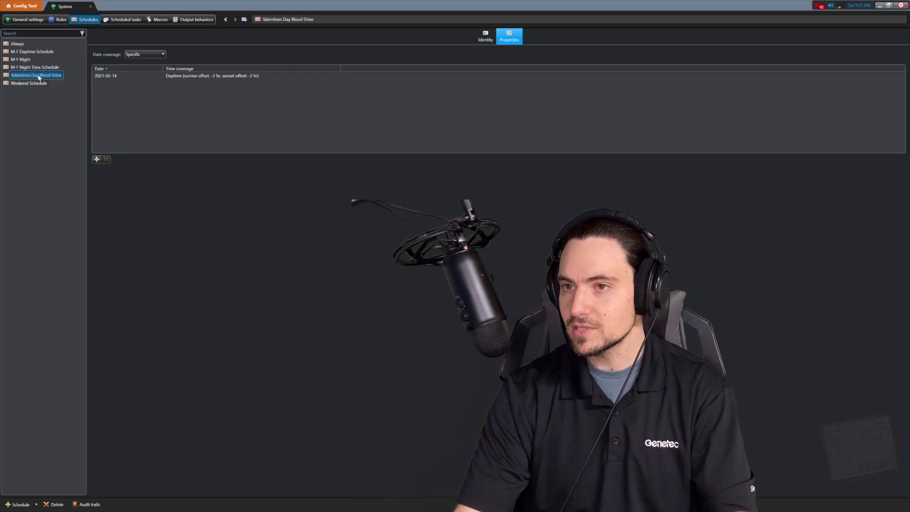
key(Escape)
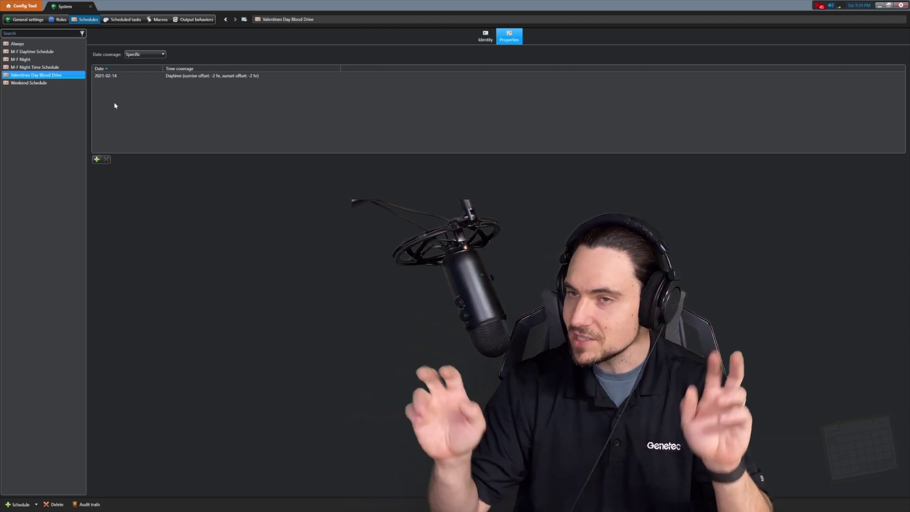
click(8, 421)
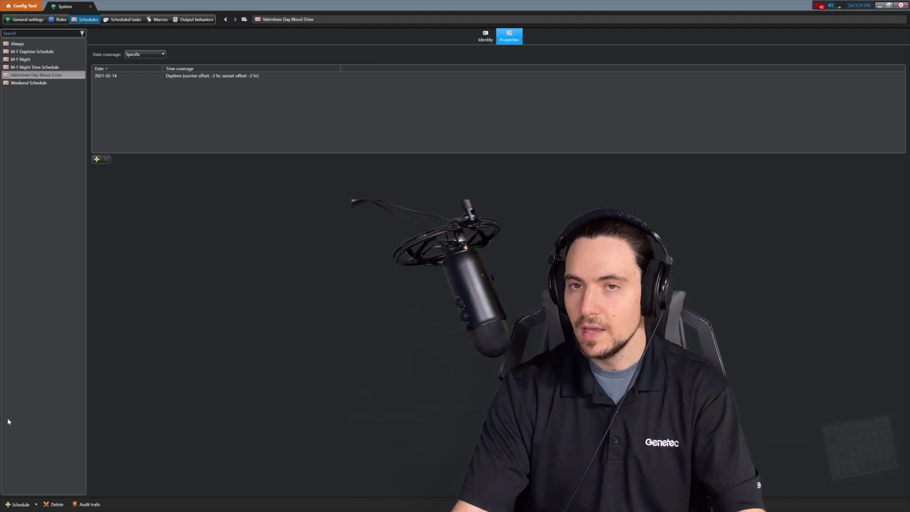
Step: Create an ordinal-coverage schedule with an all-day entry for 25 December
click(19, 504)
click(156, 55)
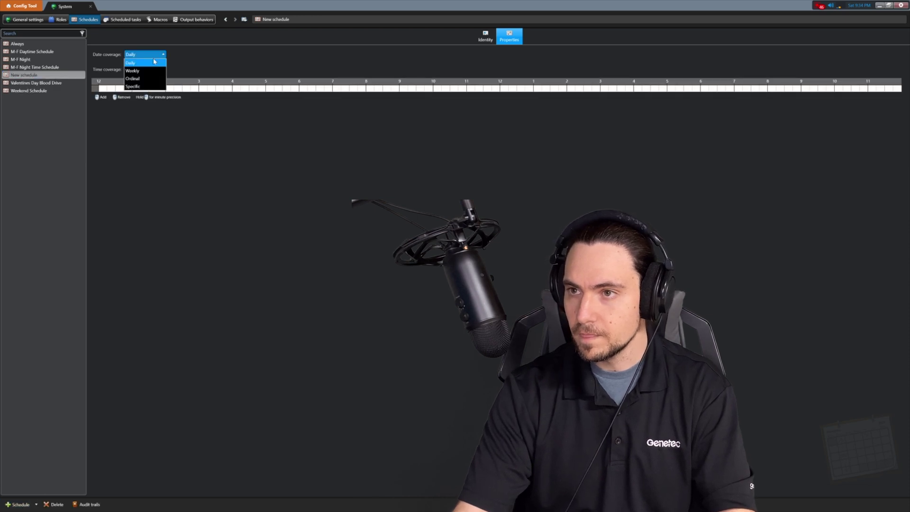
click(142, 78)
click(96, 159)
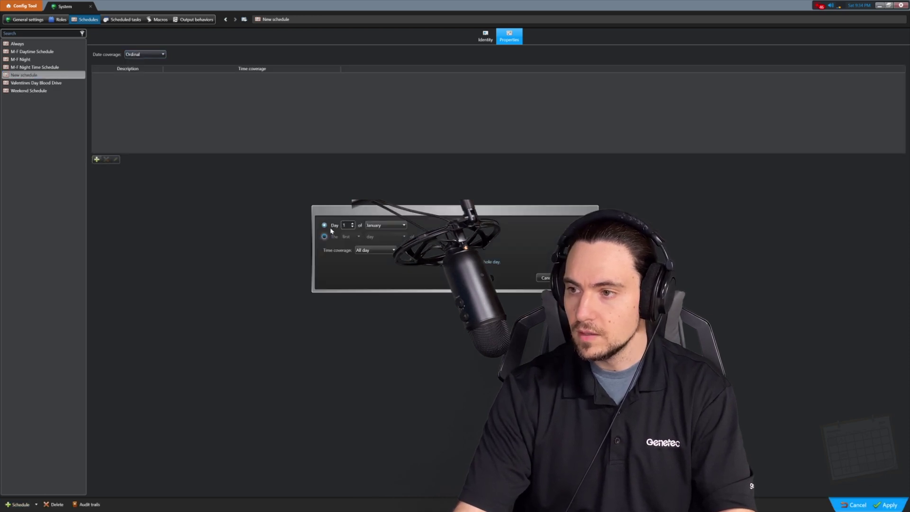
text(25)
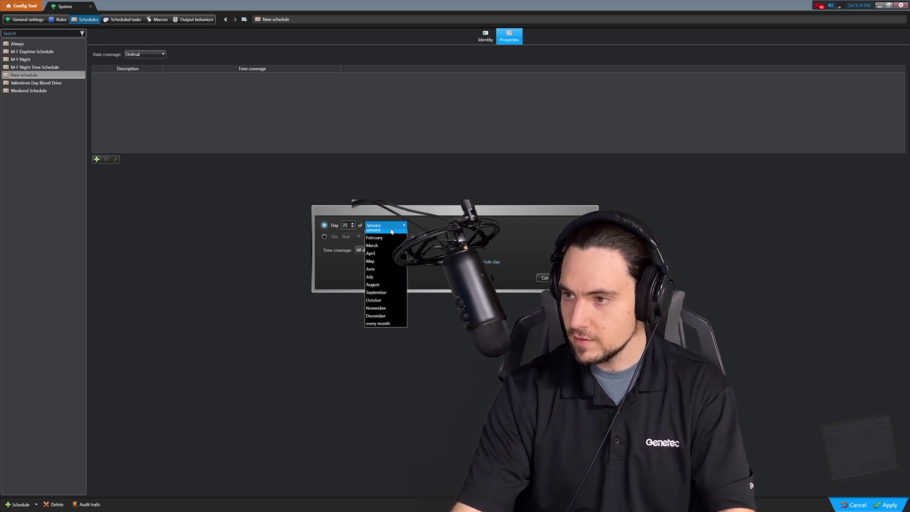
click(391, 320)
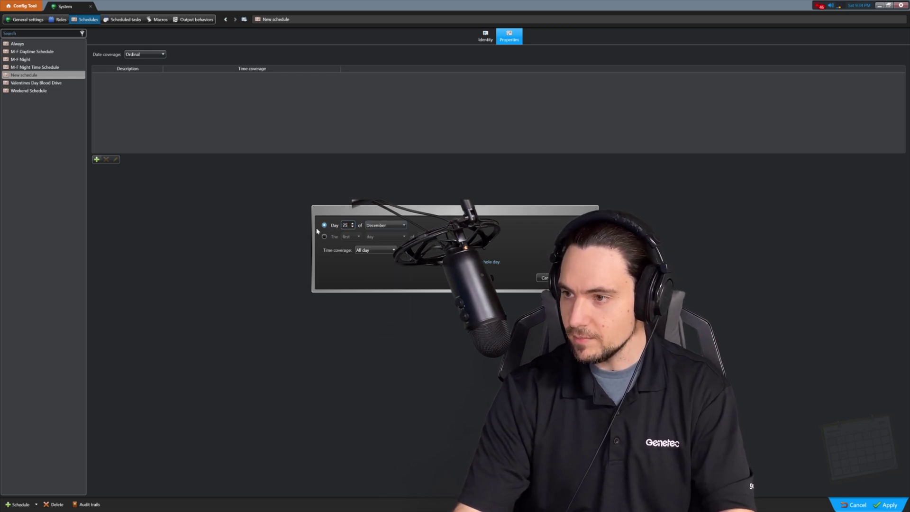
click(369, 251)
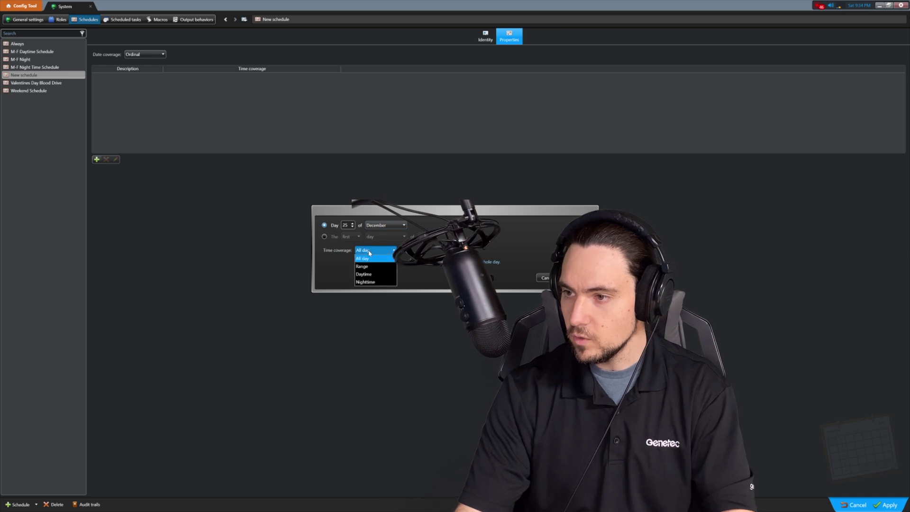
click(370, 251)
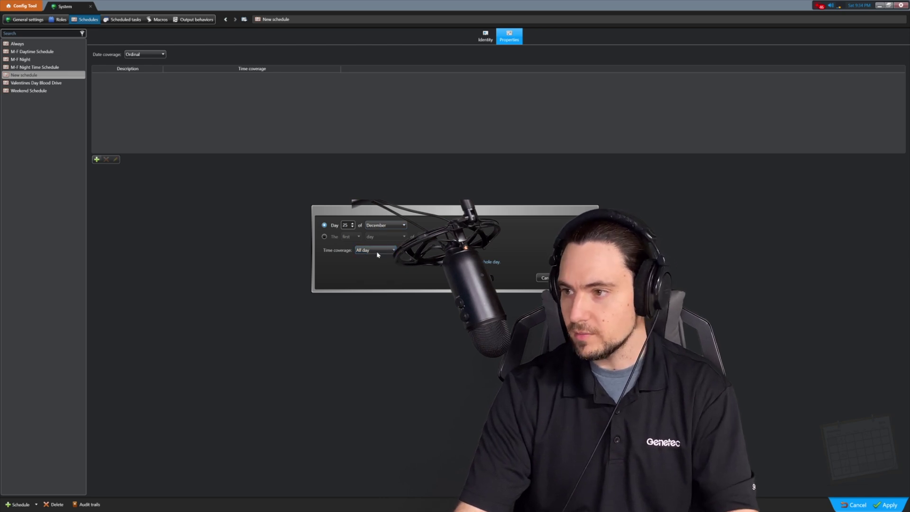
key(Return)
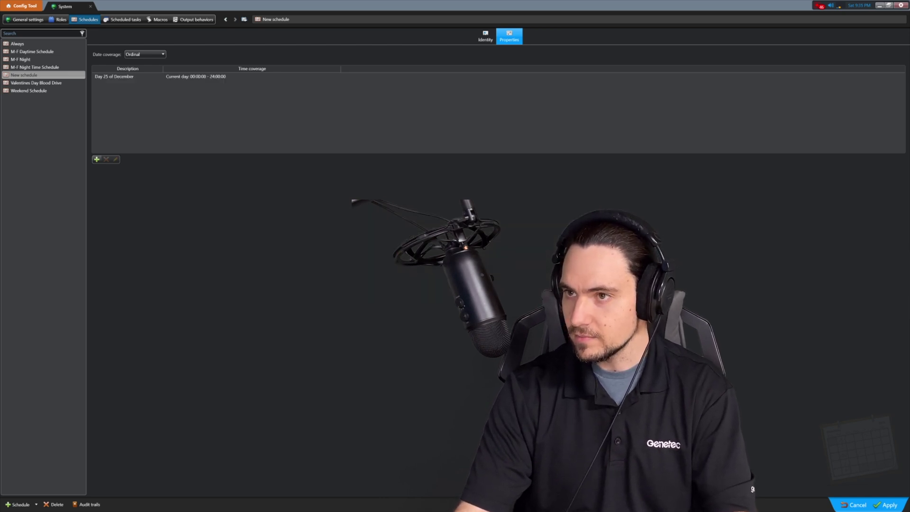
Step: Add a Daytime entry for the first Thursday of every month with -1 hour sunrise/sunset offsets, and apply
click(97, 158)
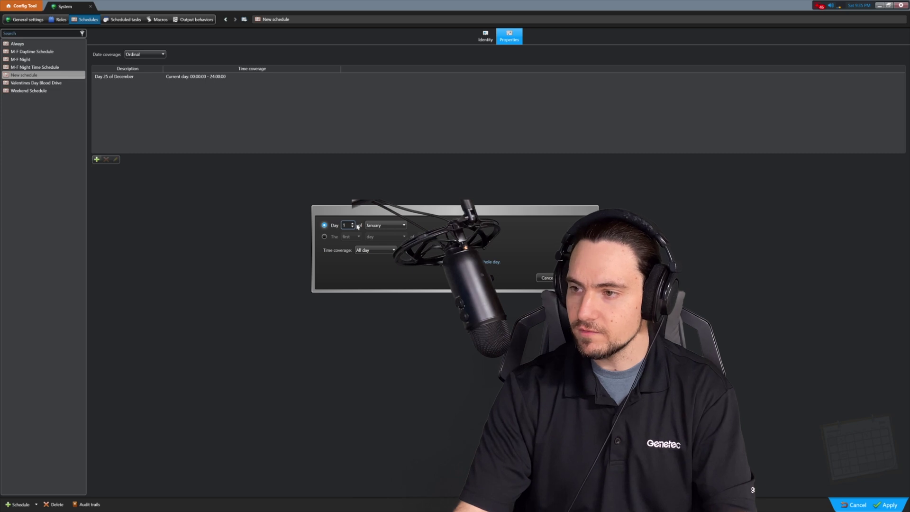
click(324, 237)
click(386, 236)
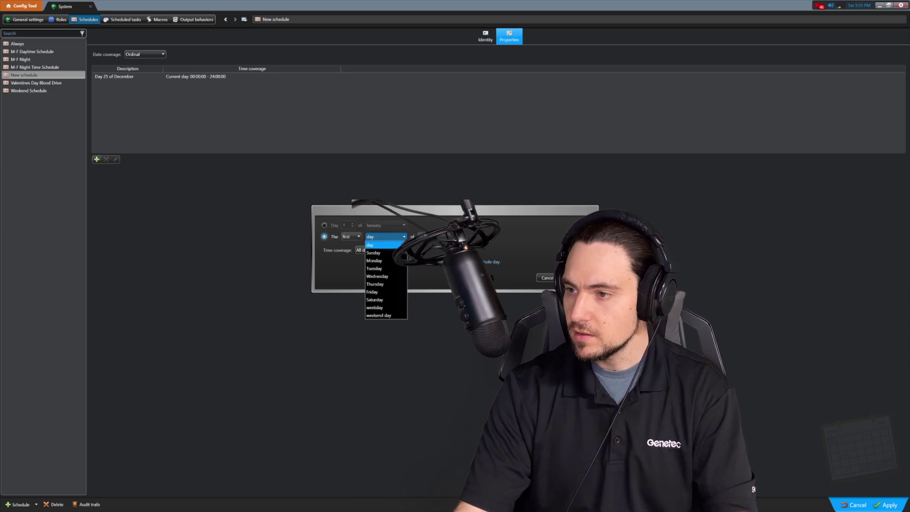
click(375, 284)
click(436, 236)
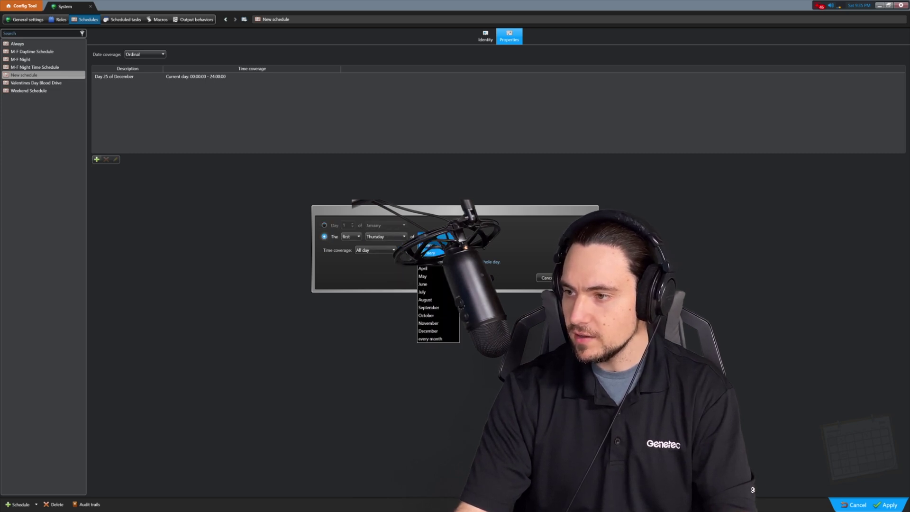
click(448, 339)
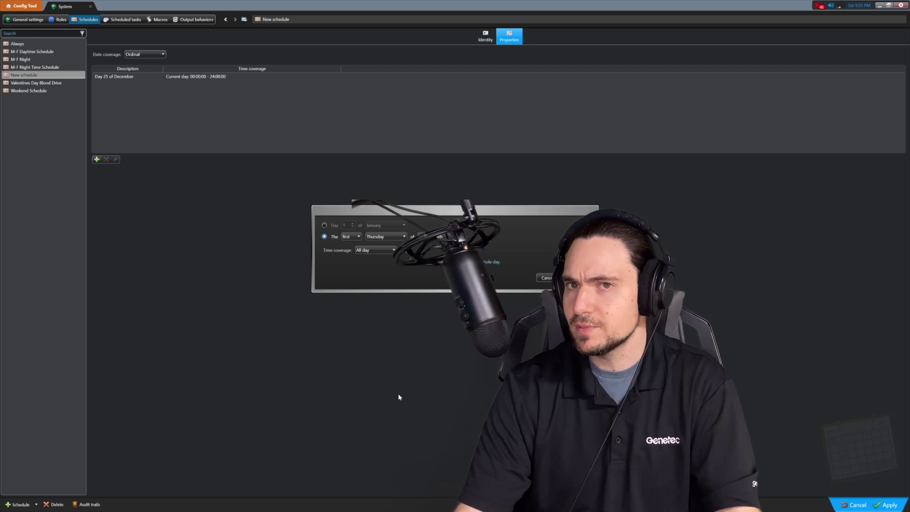
click(367, 250)
click(374, 274)
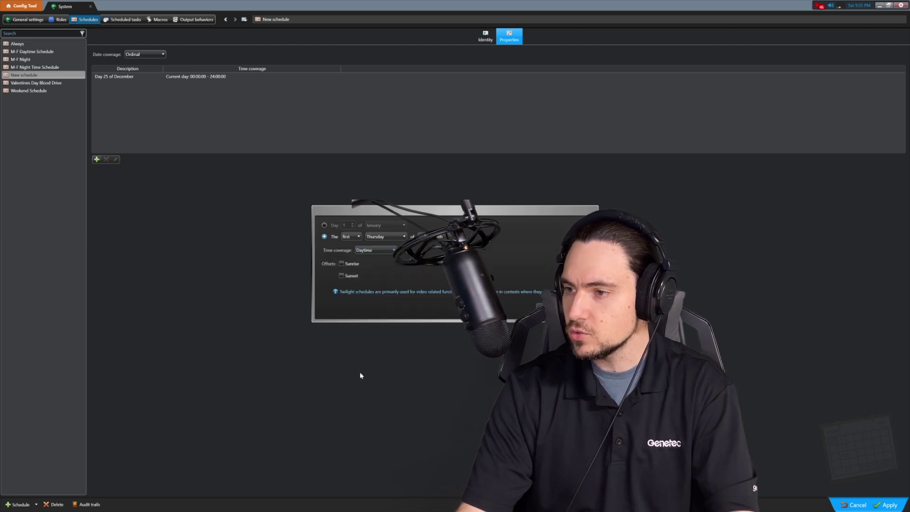
click(342, 264)
click(341, 276)
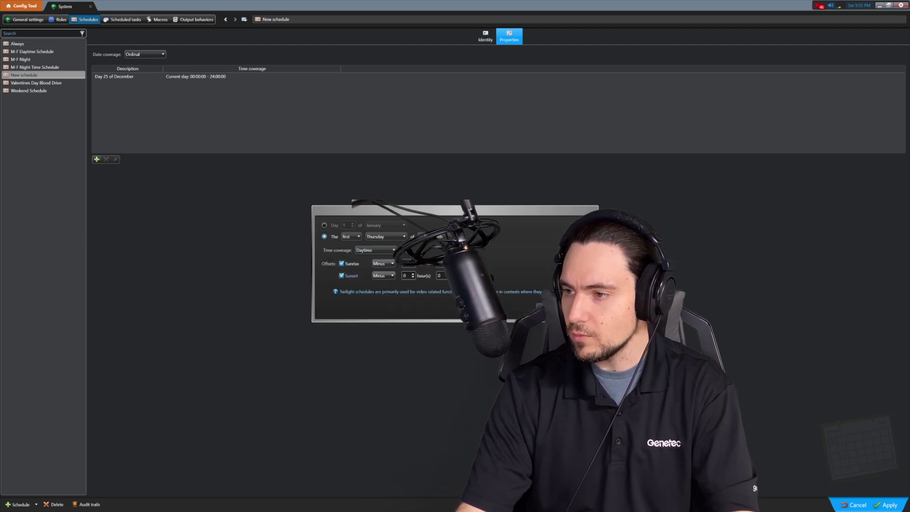
click(406, 275)
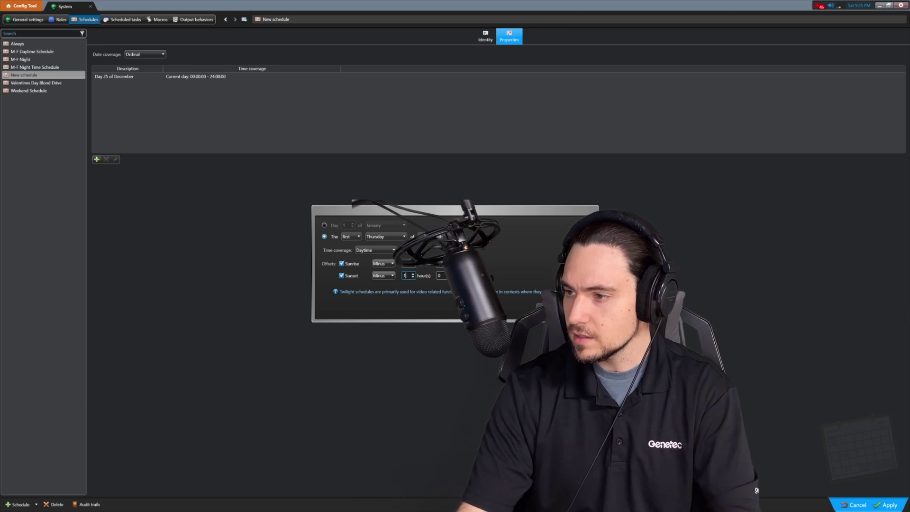
key(Return)
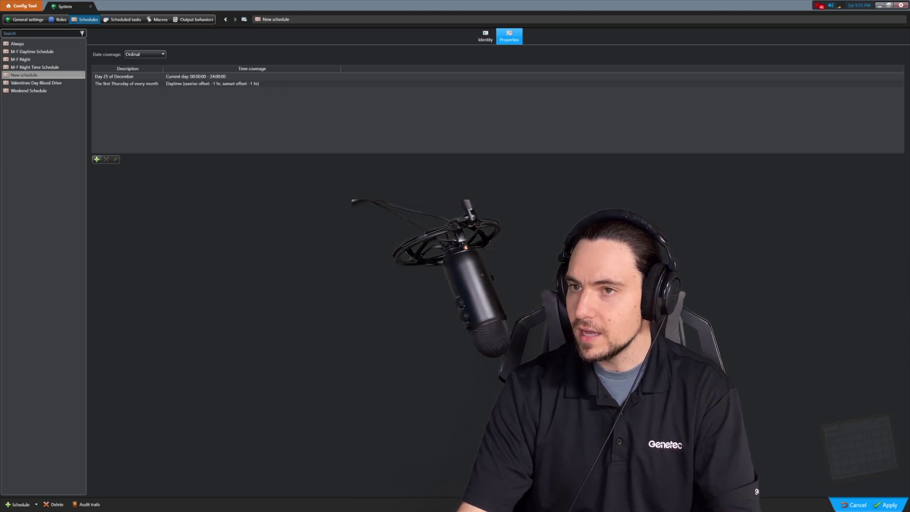
click(890, 505)
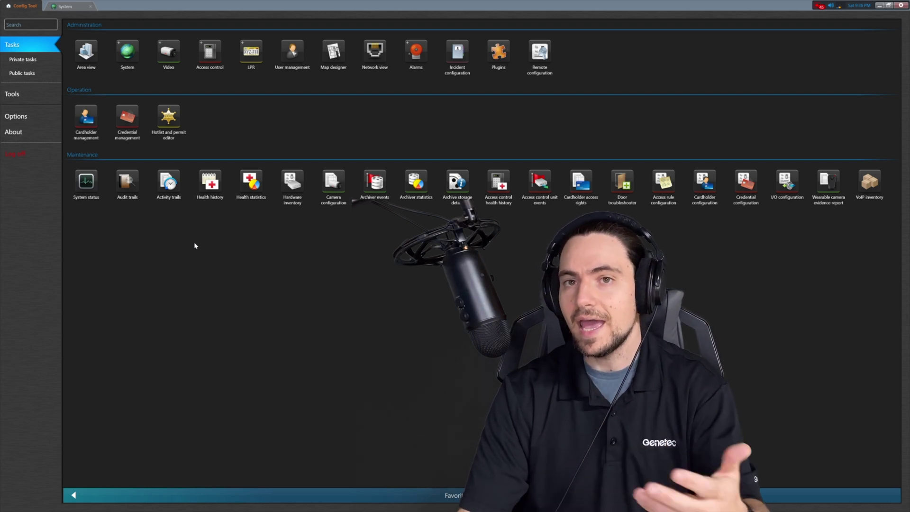
Step: In the Video task, search 'sony' and select the Sony Dome Camera
mouse_move(177, 53)
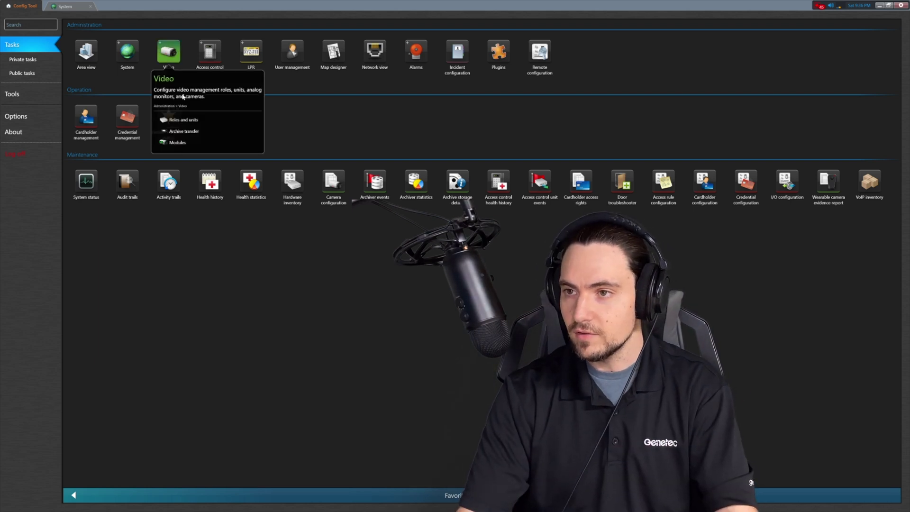
click(162, 64)
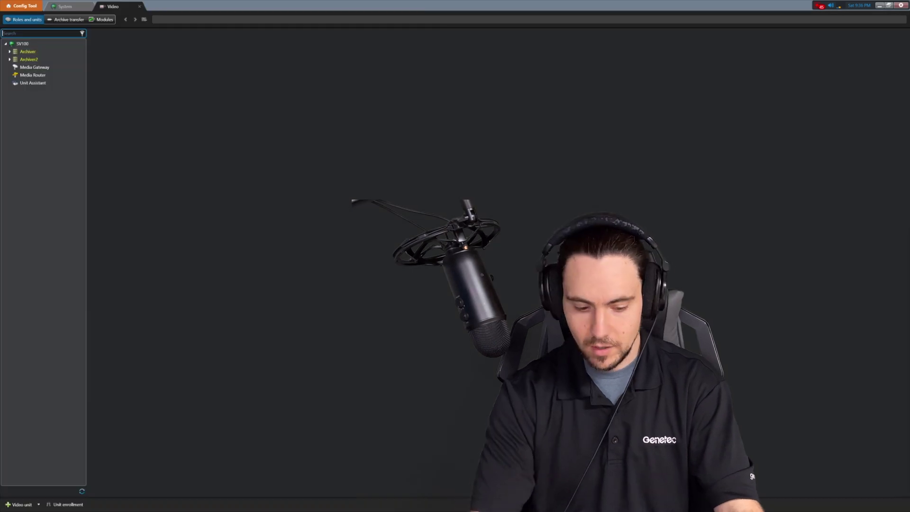
text(sony)
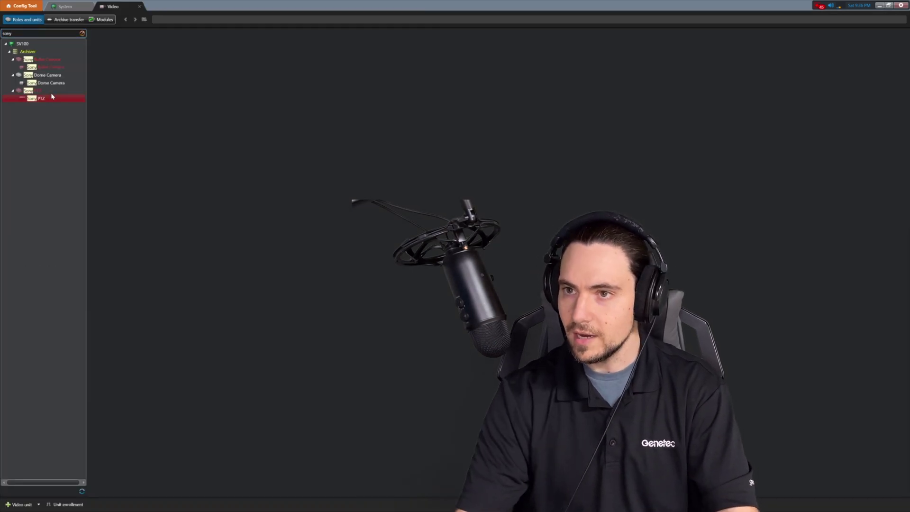
click(47, 83)
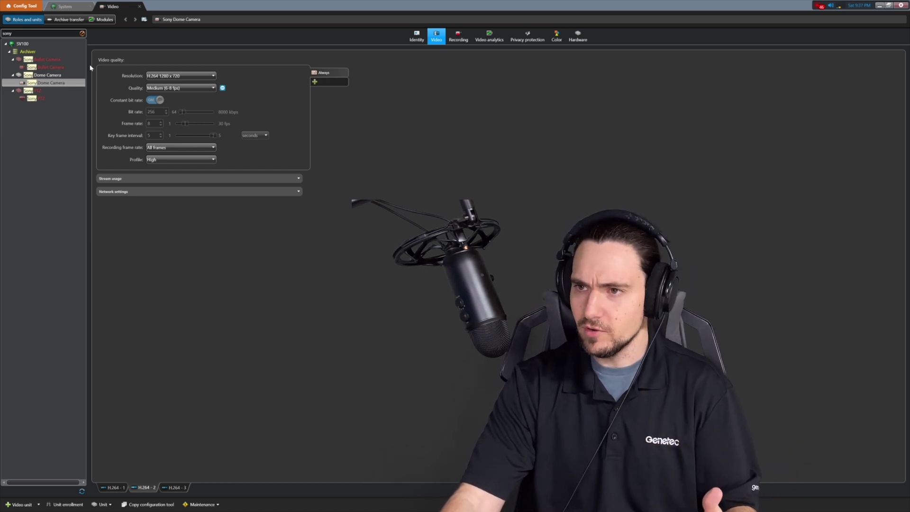
Step: Review the resolution options and stream usage, then display the H.264 - 1 stream settings
click(190, 76)
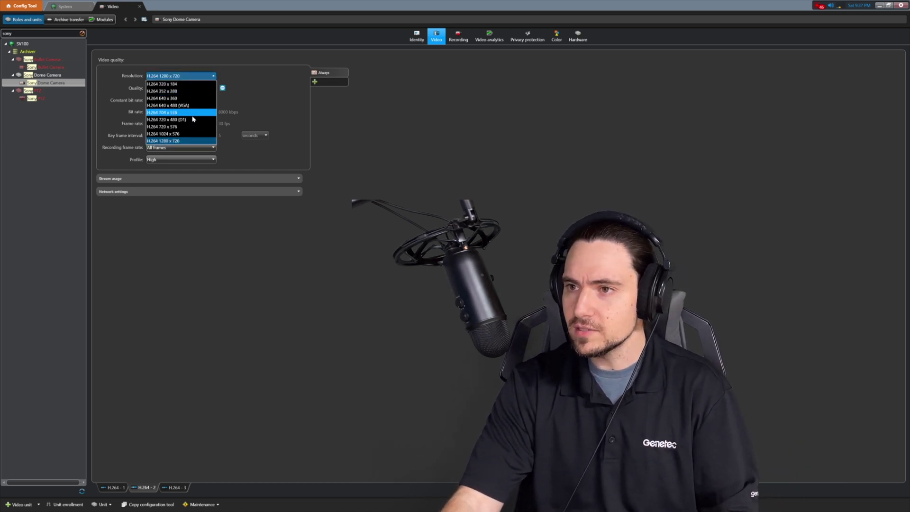
click(189, 140)
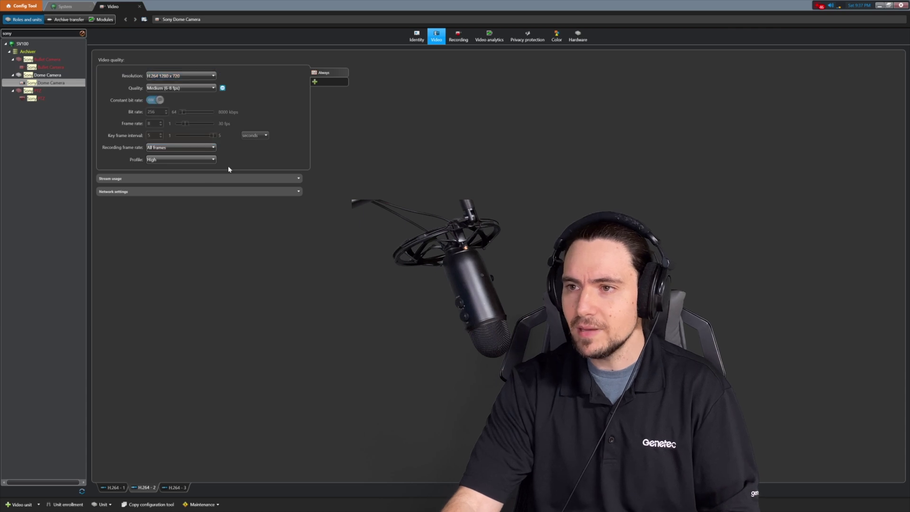
click(206, 75)
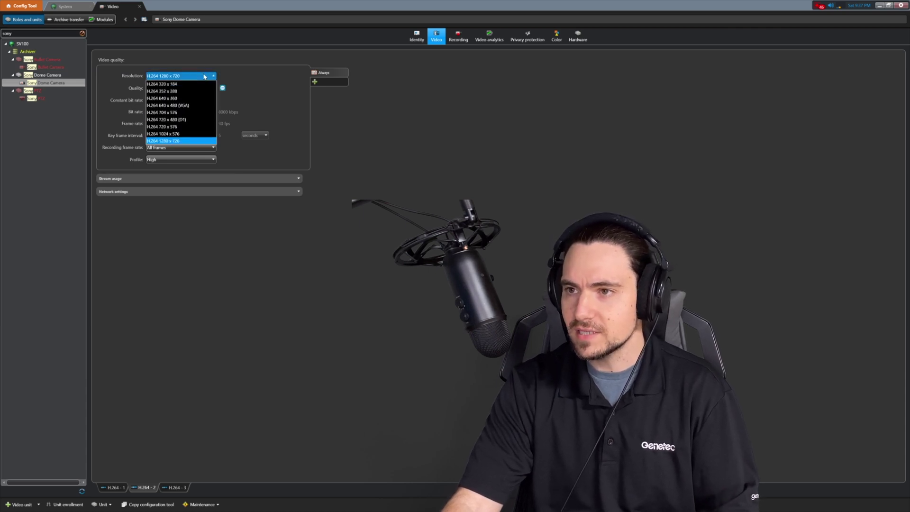
click(194, 142)
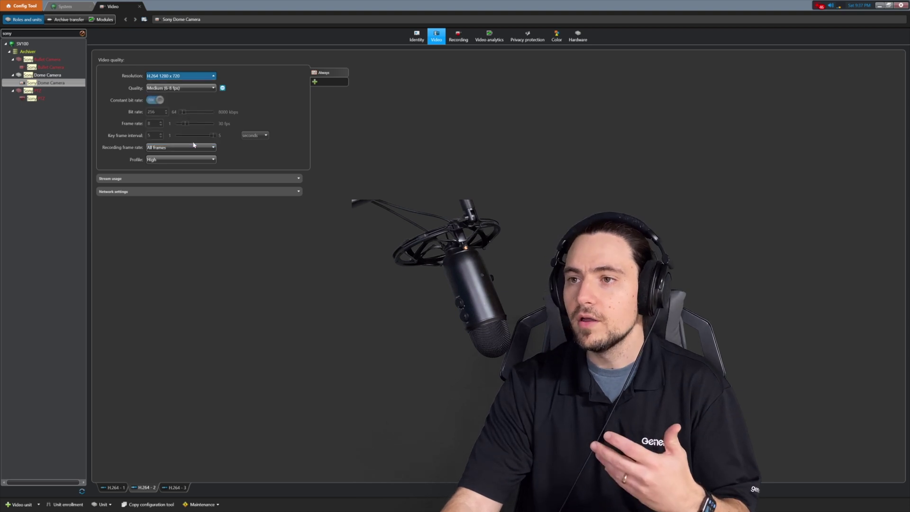
click(194, 179)
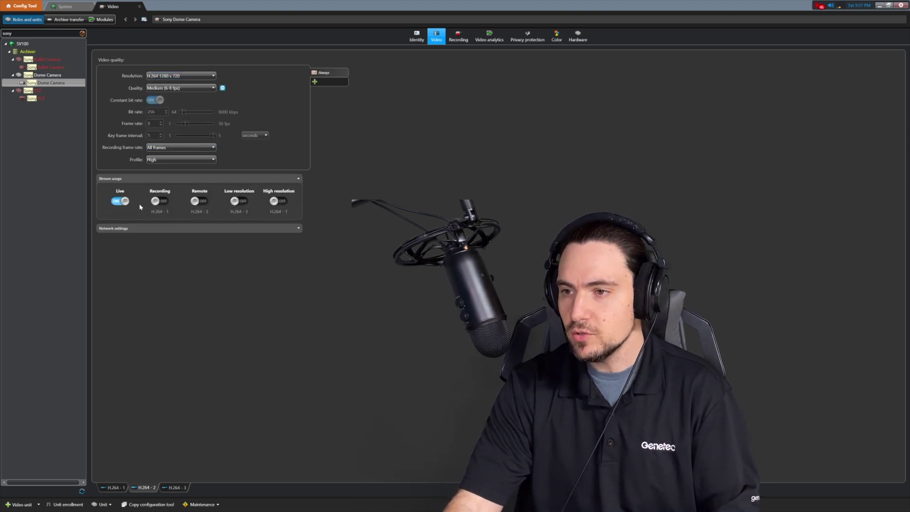
click(118, 488)
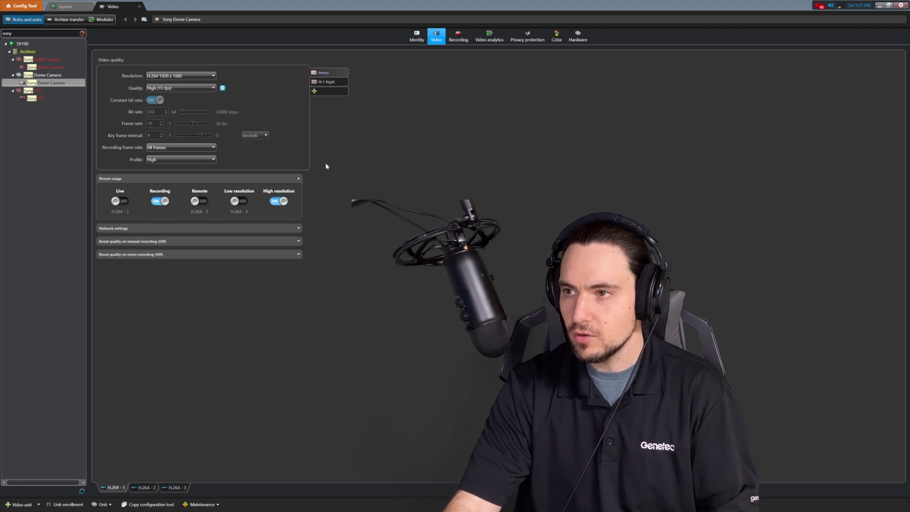
Step: Remove the M-F Night schedule entry from the H.264-1 stream and apply the change
click(344, 82)
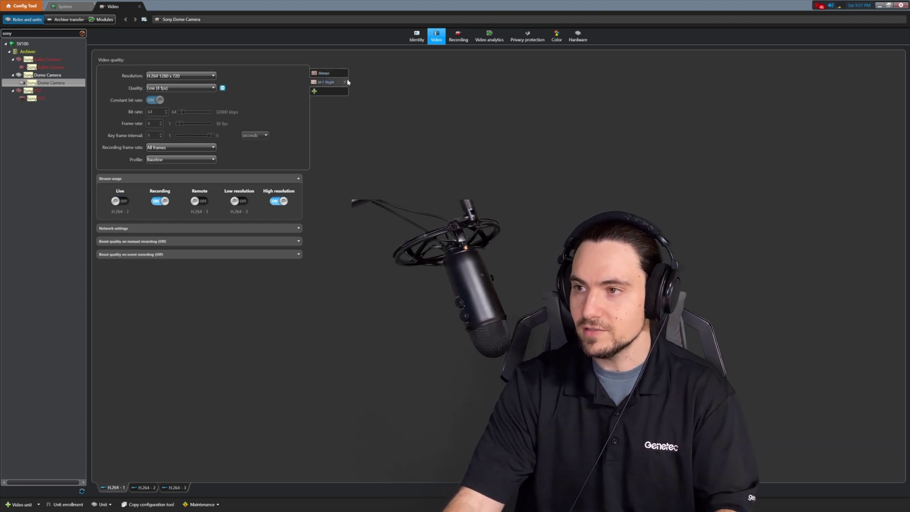
click(347, 83)
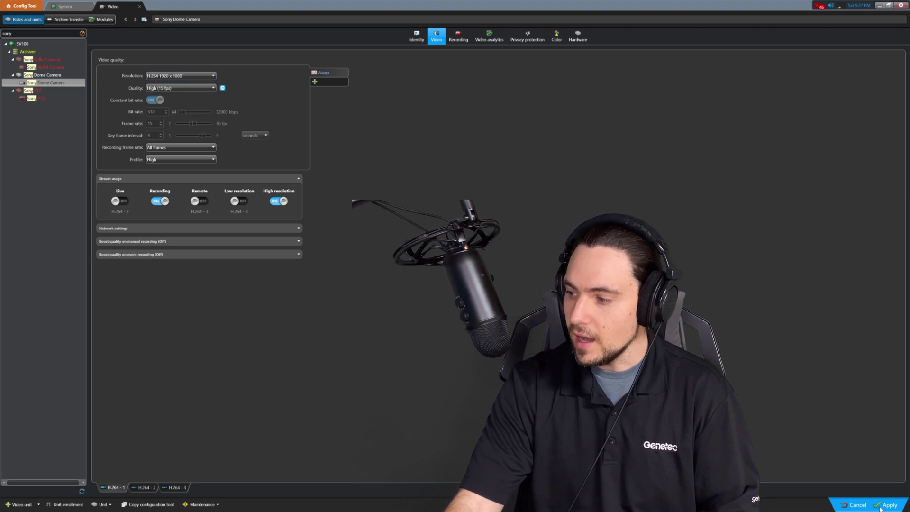
click(880, 505)
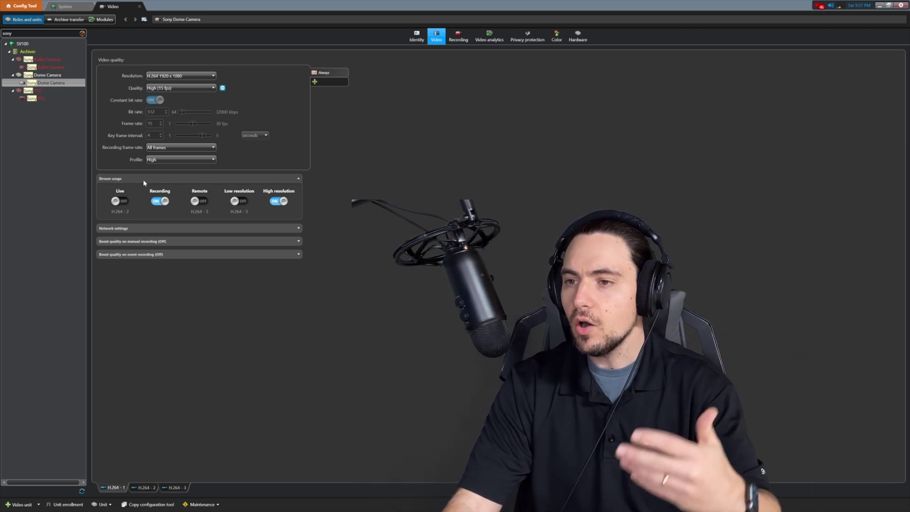
click(188, 76)
Step: Close the Resolution list, leaving the Always schedule's resolution unchanged
click(188, 75)
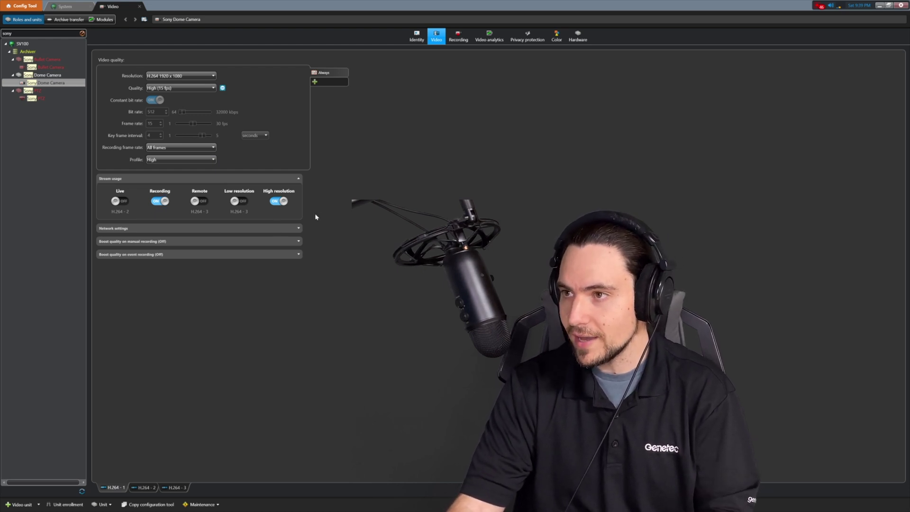
Step: Add M-F Daytime Schedule to H264-1 at 1280 x 720, 1000 kbps, 10 fps, and apply
click(324, 86)
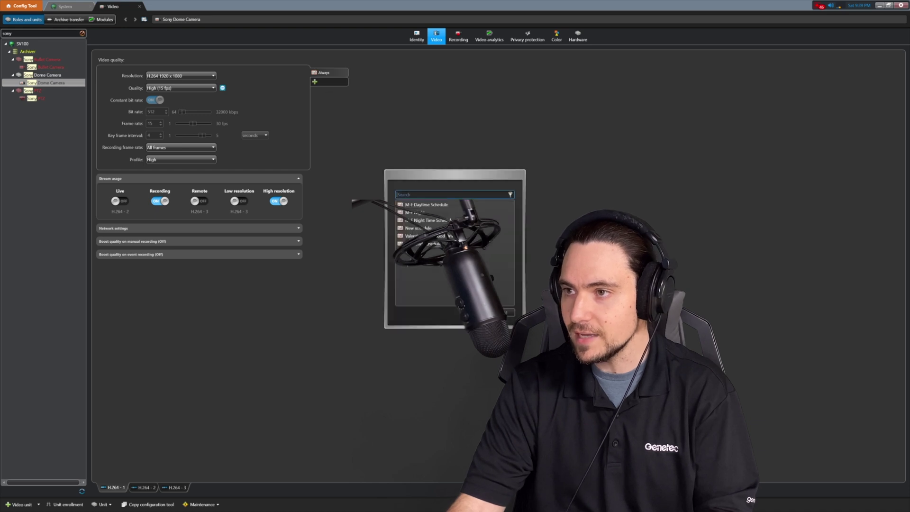
click(443, 207)
click(511, 313)
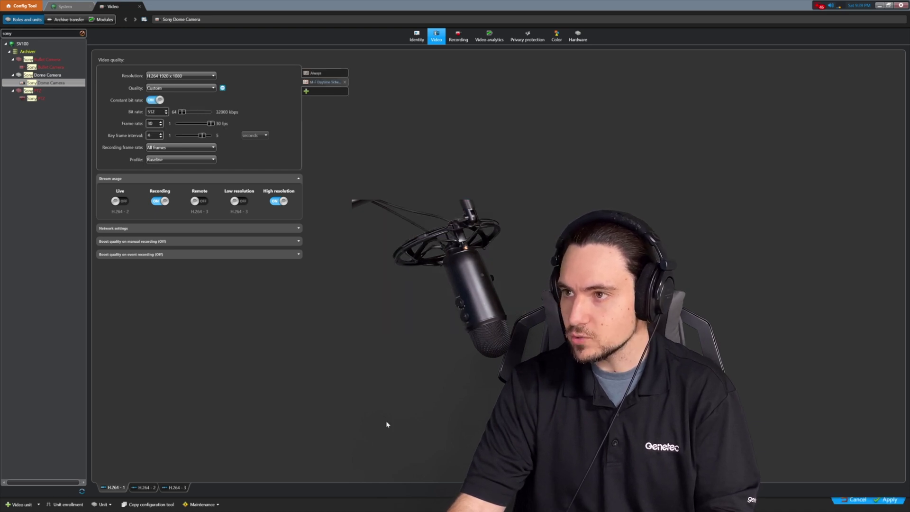
click(180, 74)
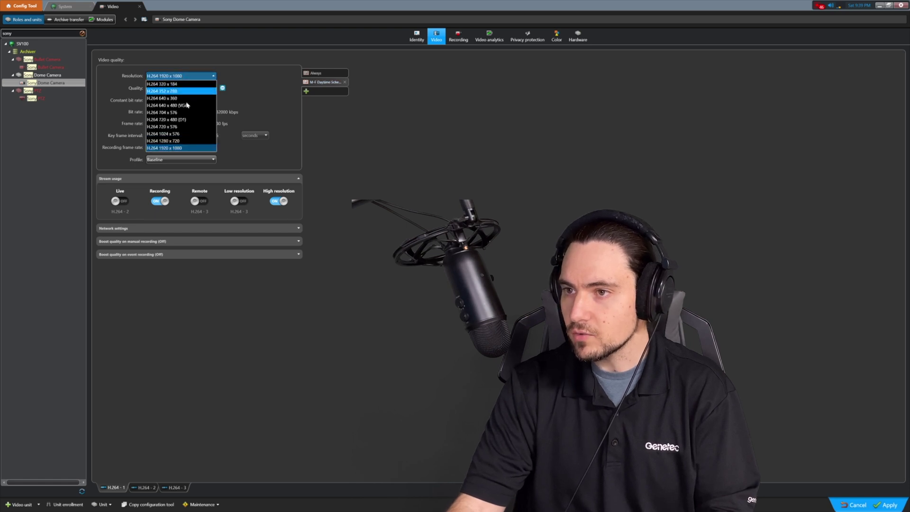
click(184, 141)
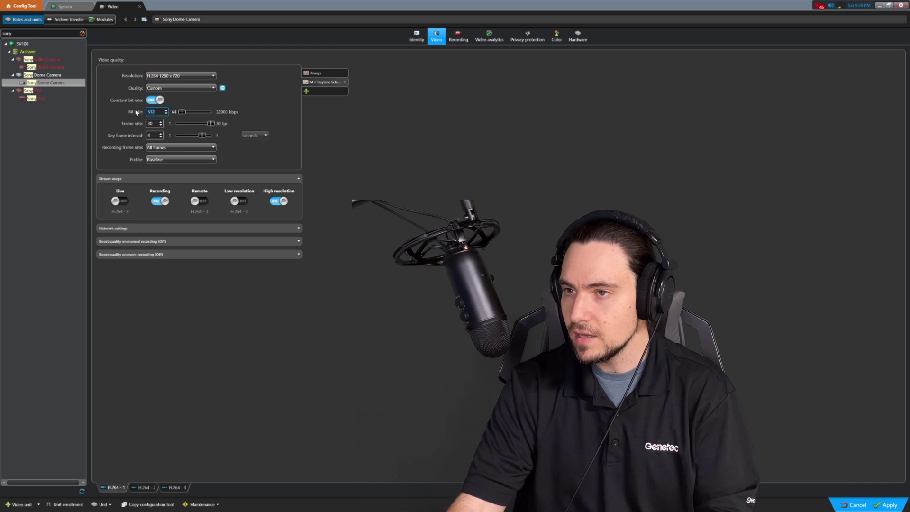
text(1000)
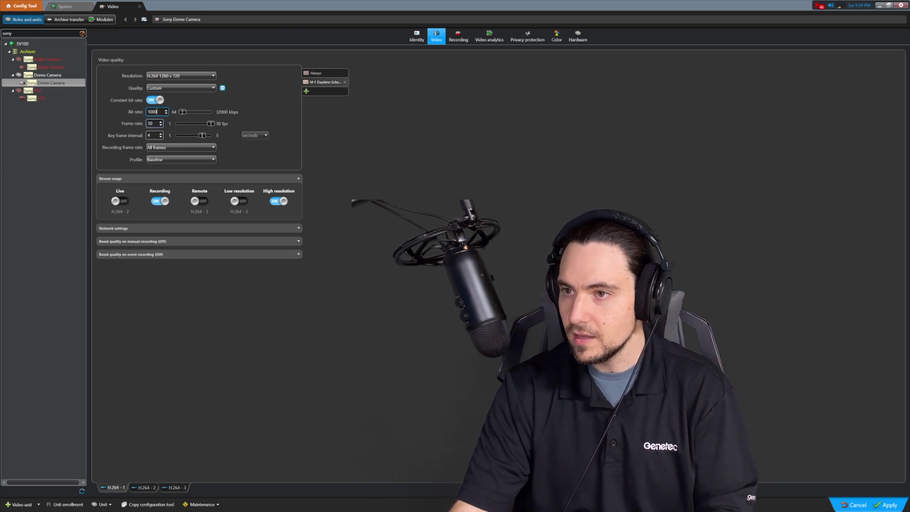
text(10)
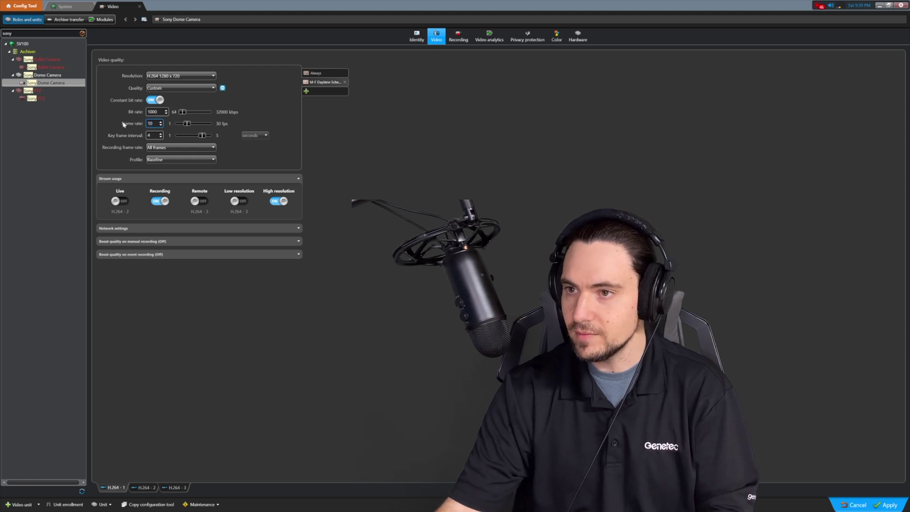
click(886, 504)
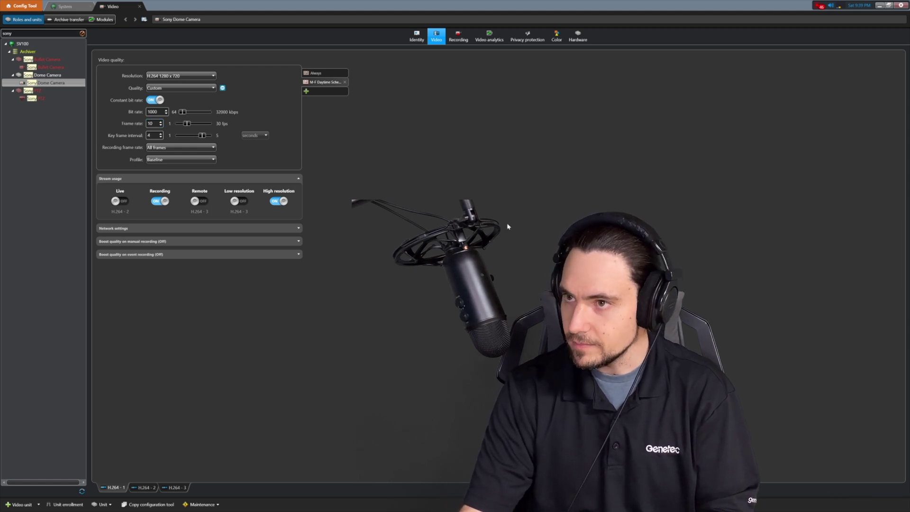
Step: Add M-F Night Time Schedule at 1920 x 1080, 2000 kbps bit rate, 15 fps, and apply
click(306, 91)
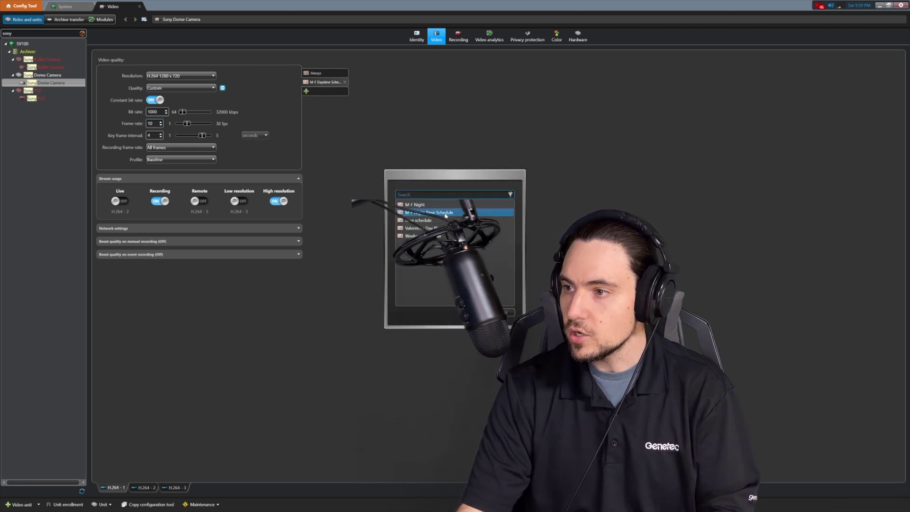
click(415, 212)
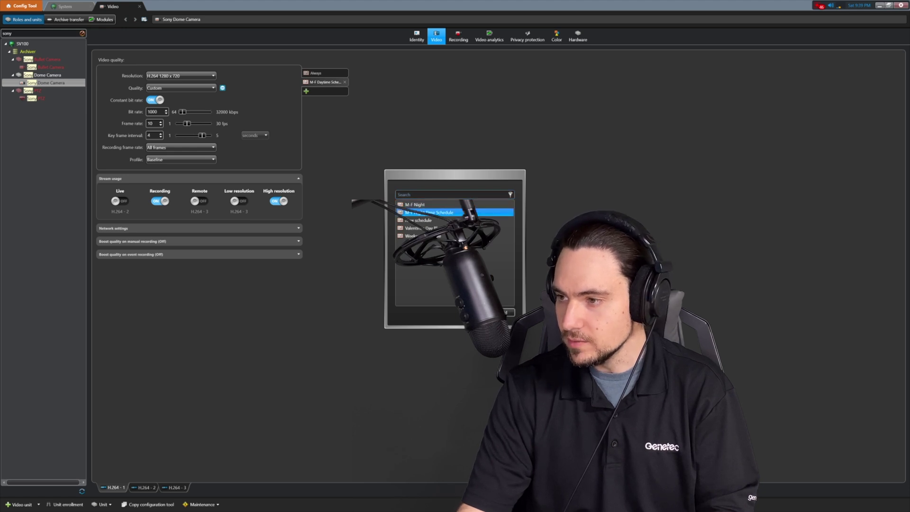
double_click(414, 212)
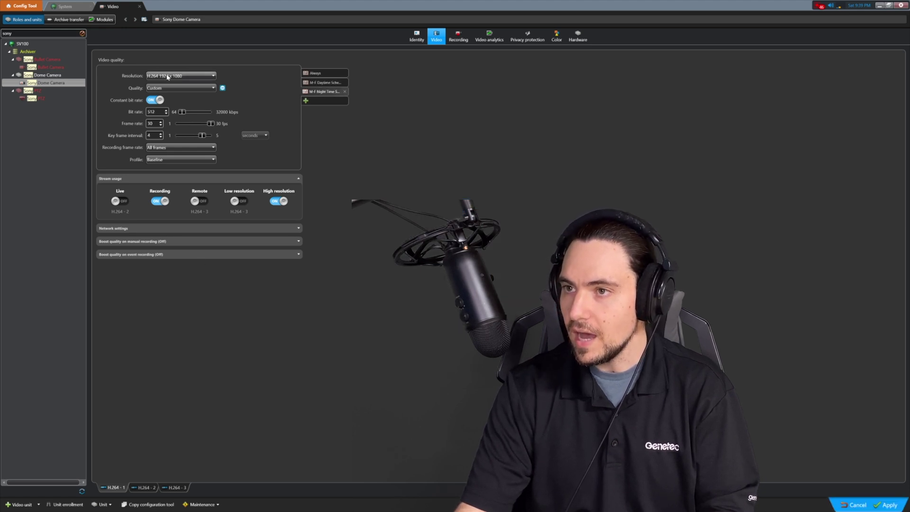
click(168, 77)
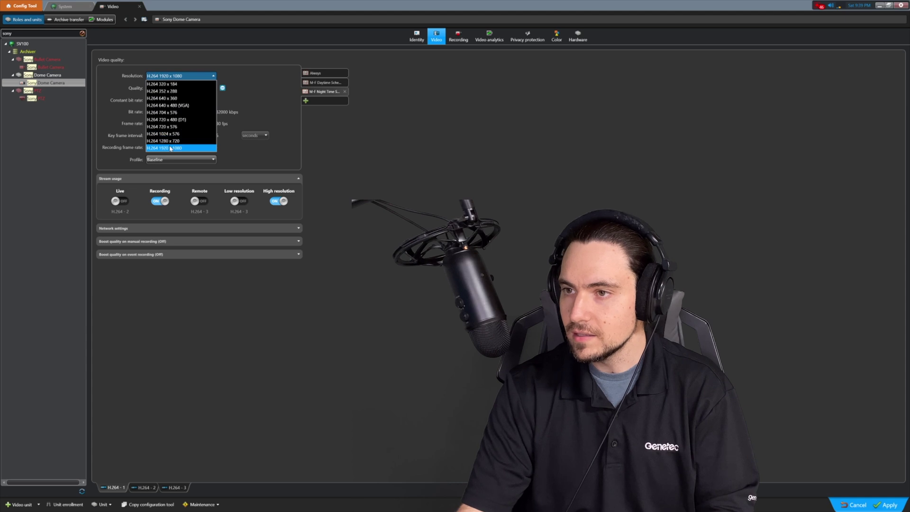
click(170, 149)
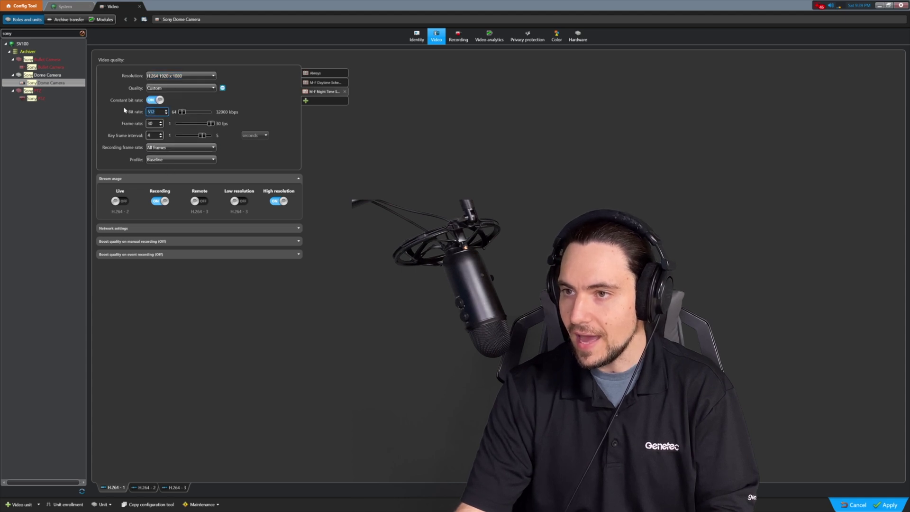
text(2000)
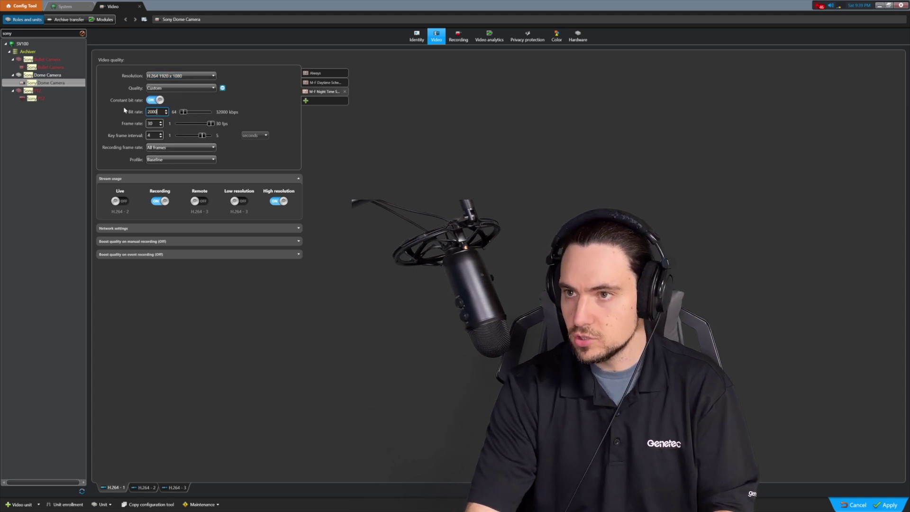
key(Tab)
text(15)
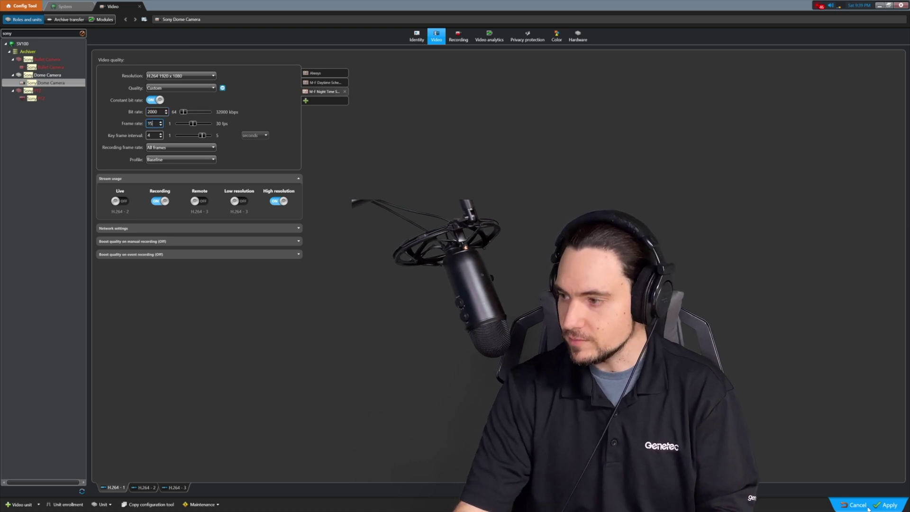
click(885, 505)
Step: Add the Weekend Schedule with a 15 fps frame rate and apply
click(305, 101)
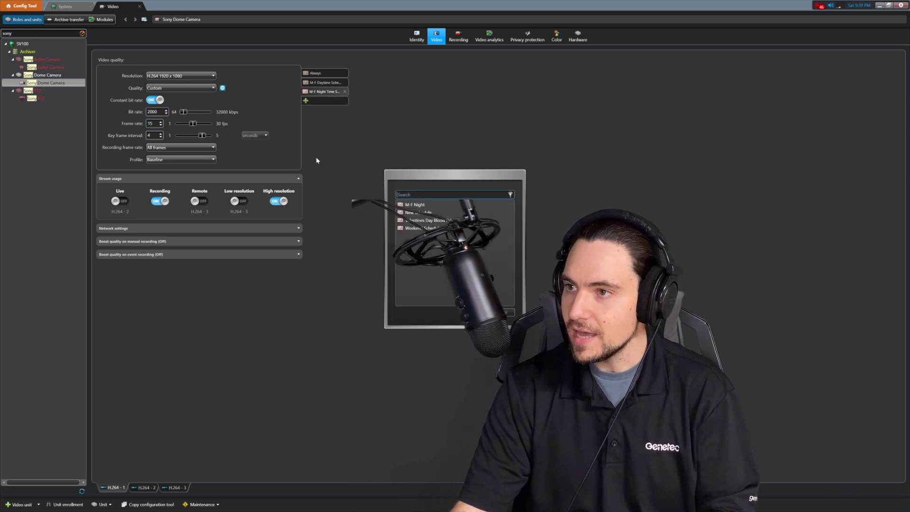
click(417, 229)
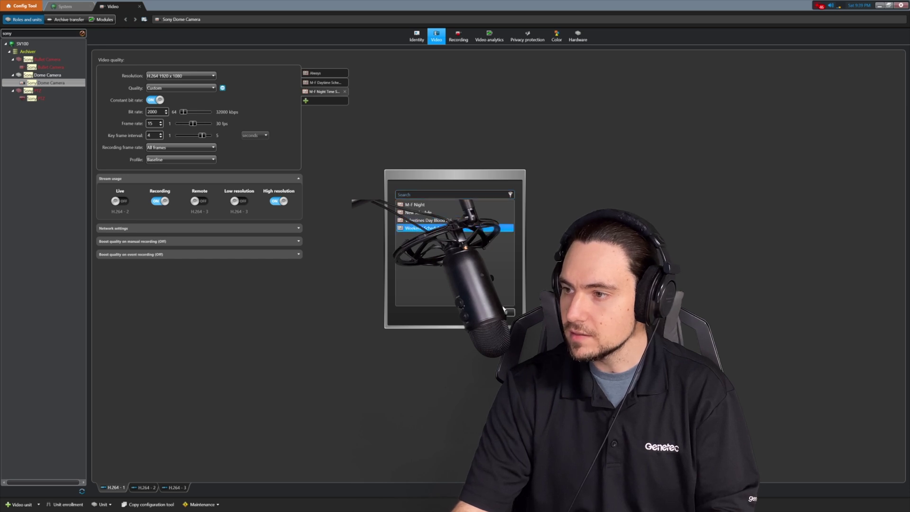
click(508, 311)
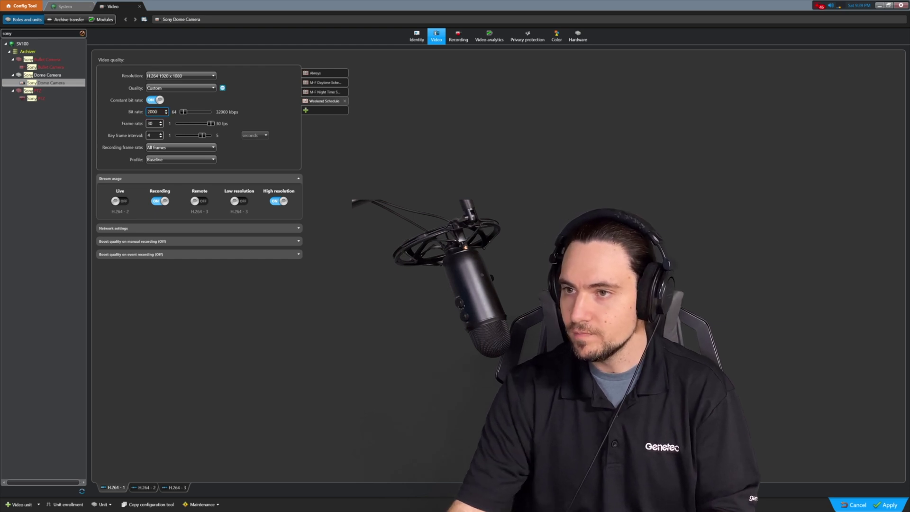
text(15)
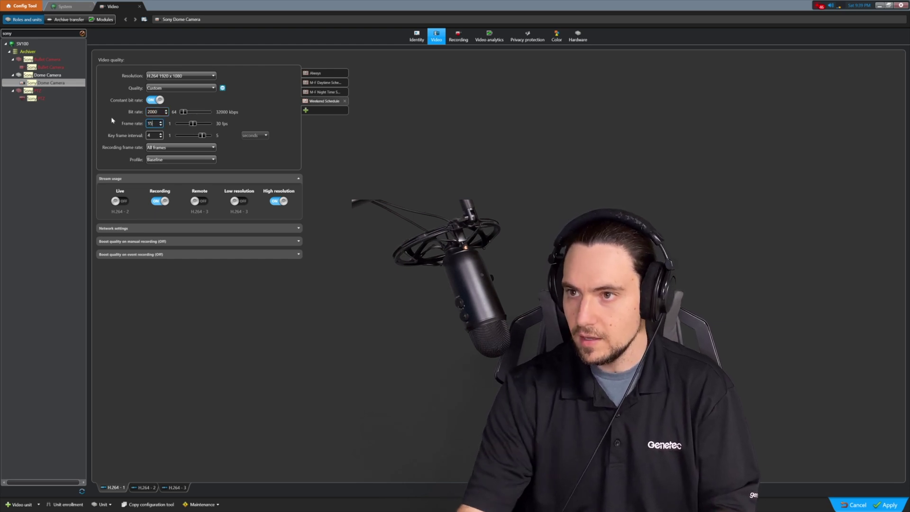
click(890, 506)
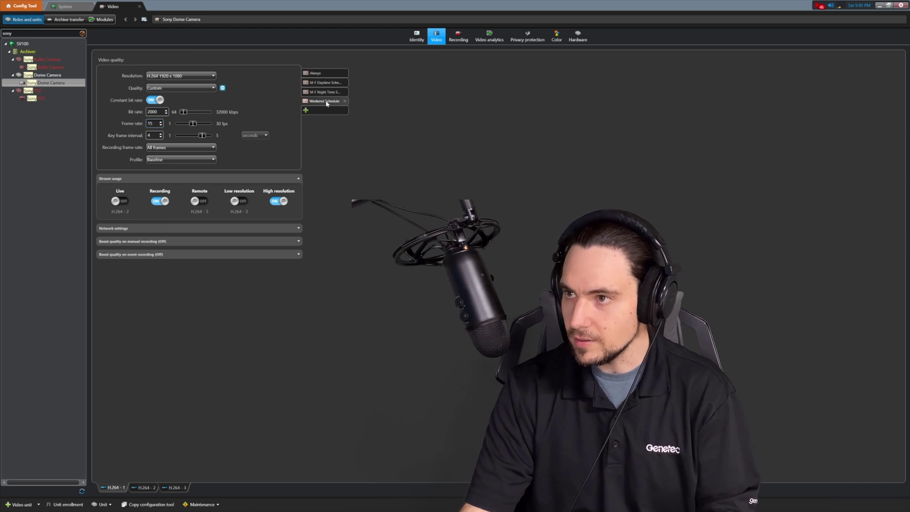
Step: Review the Always, M-F Daytime, M-F Night Time and Weekend stream settings, ending on M-F Daytime
click(316, 74)
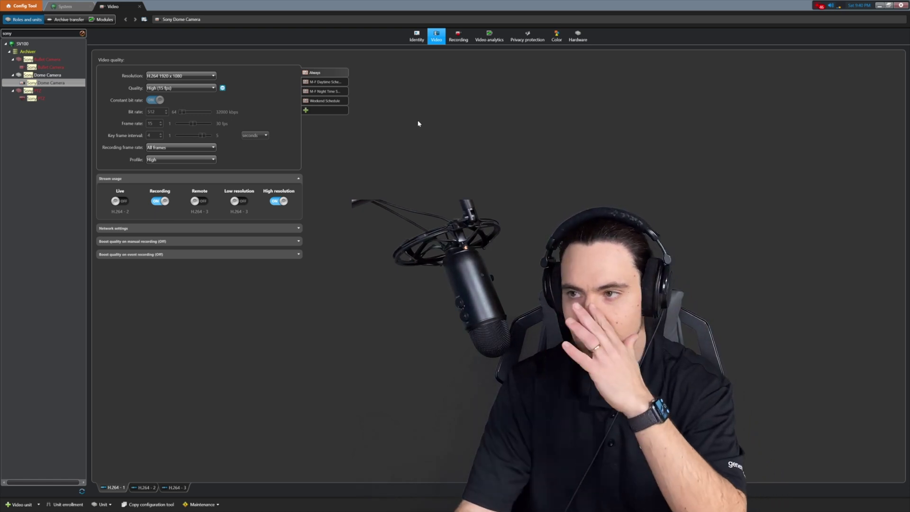
click(334, 84)
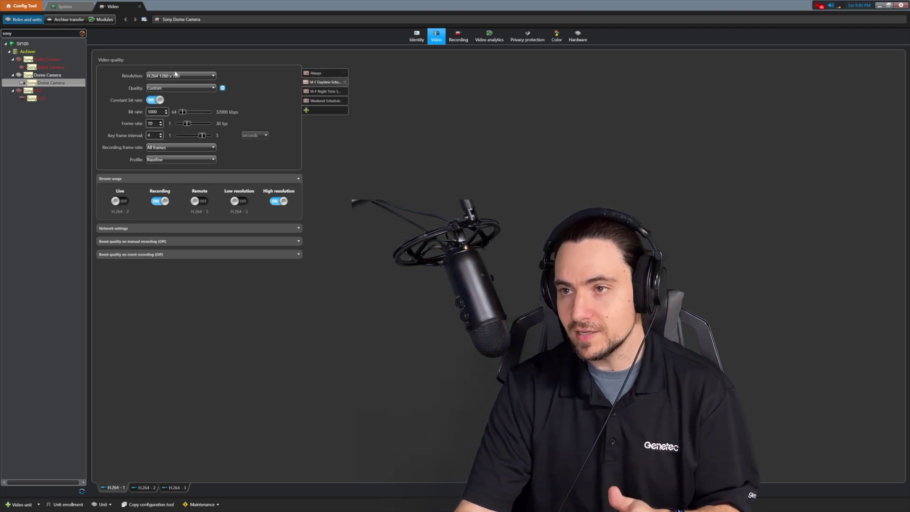
click(322, 92)
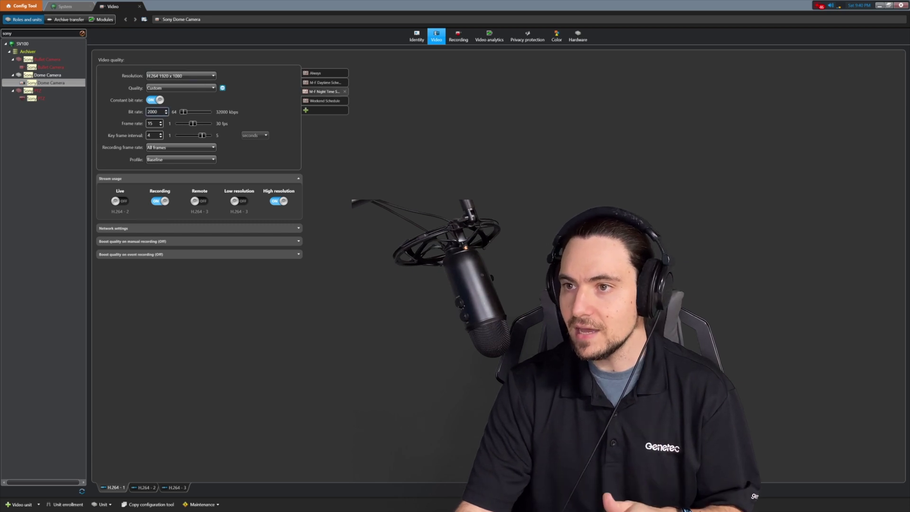
click(318, 98)
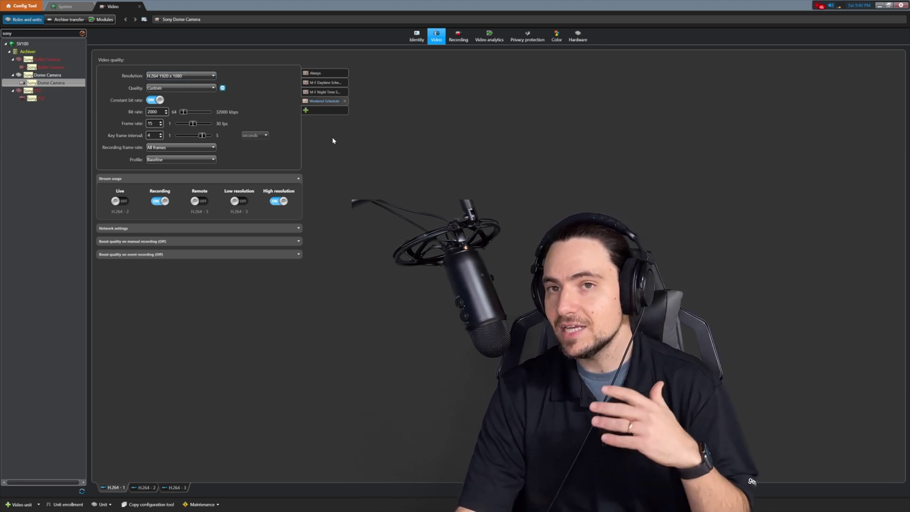
click(322, 82)
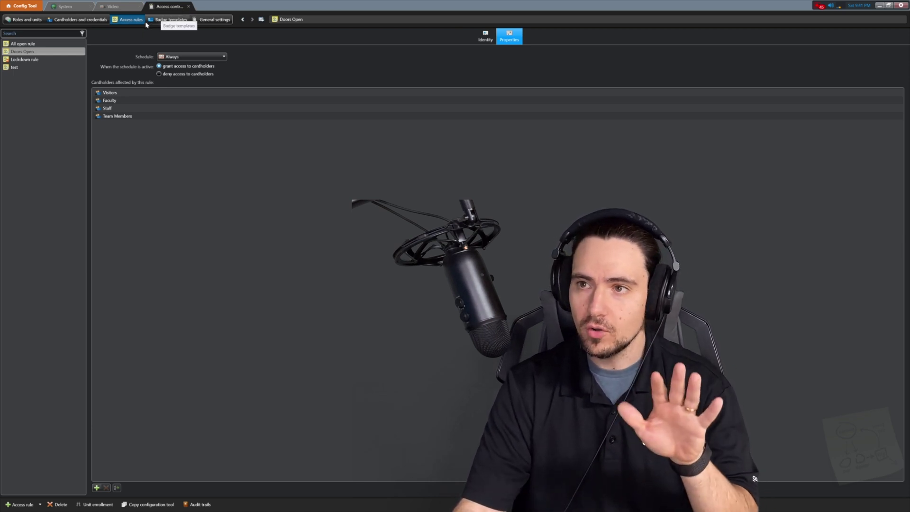
Step: Select the Doors Open access rule and bring up its Schedule list on the Properties tab
click(16, 51)
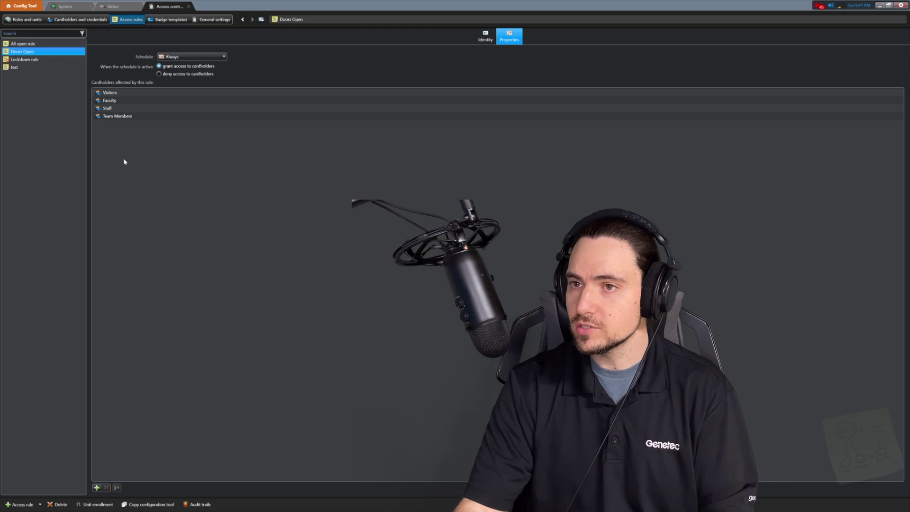
click(186, 57)
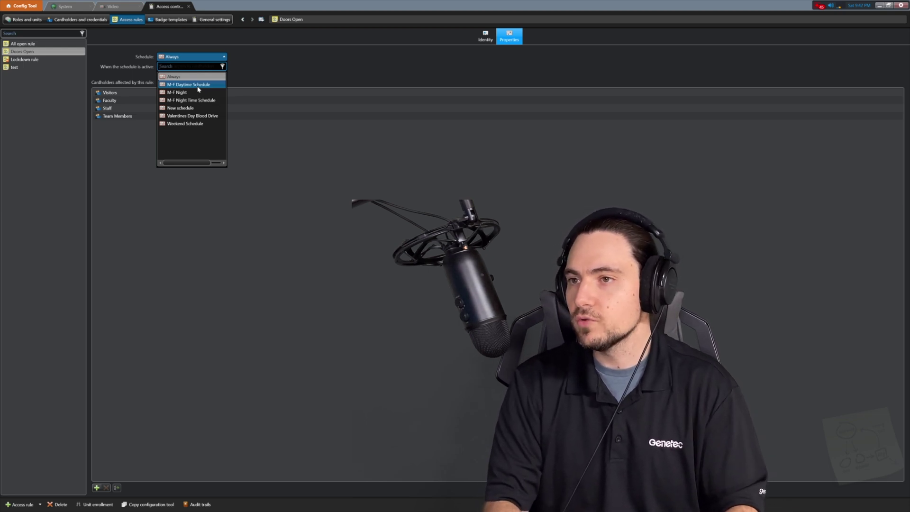
click(233, 75)
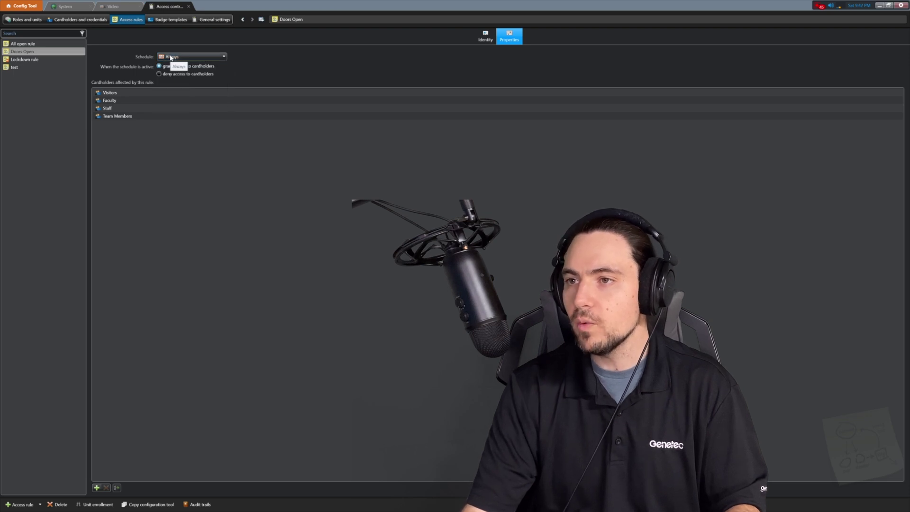
click(120, 108)
click(207, 197)
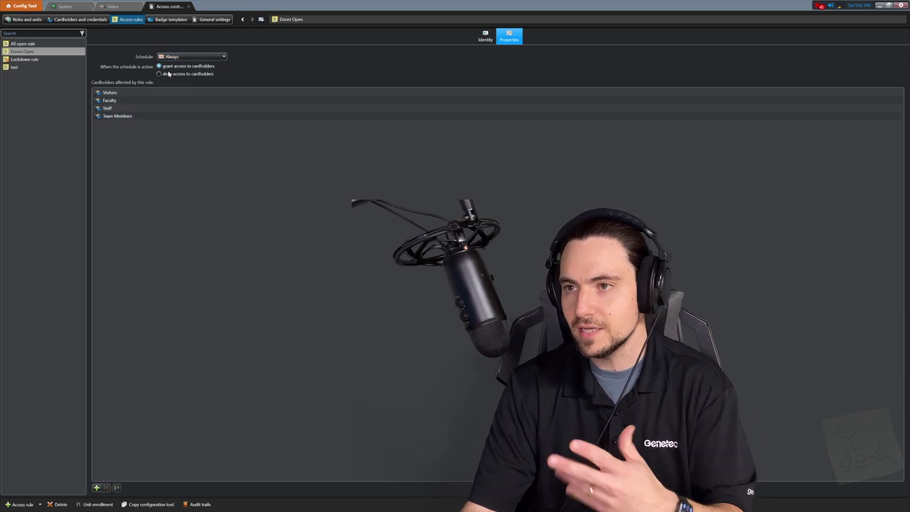
click(192, 56)
Step: Apply M-F Daytime Schedule to the rule and rename it 'General User admittance'
click(189, 86)
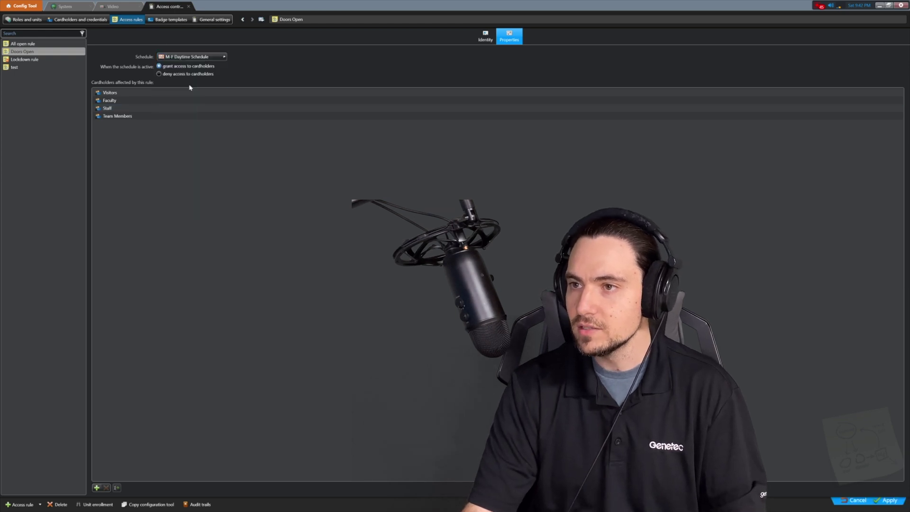
click(889, 505)
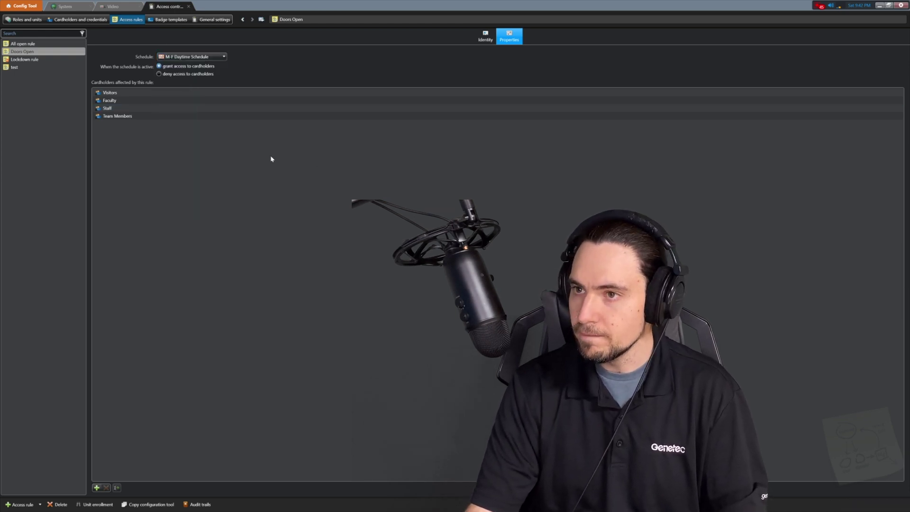
click(485, 36)
drag(148, 74, 109, 66)
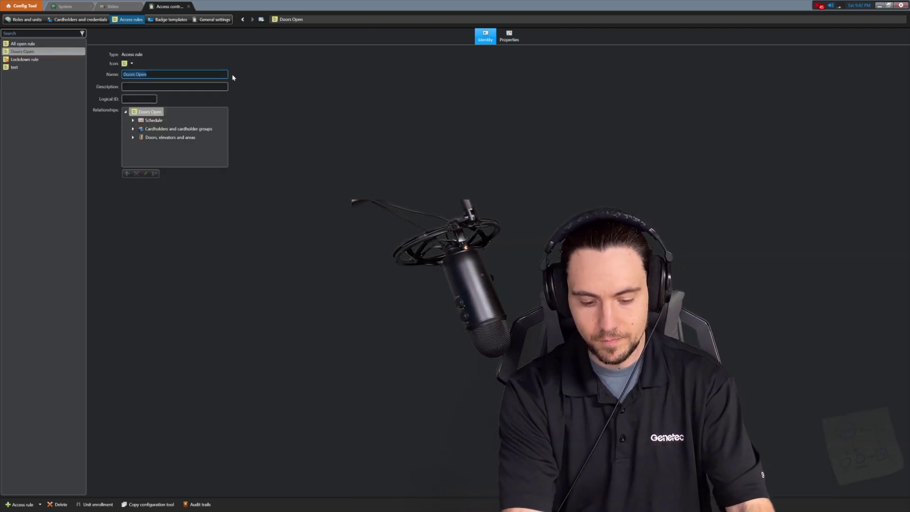
text(General User)
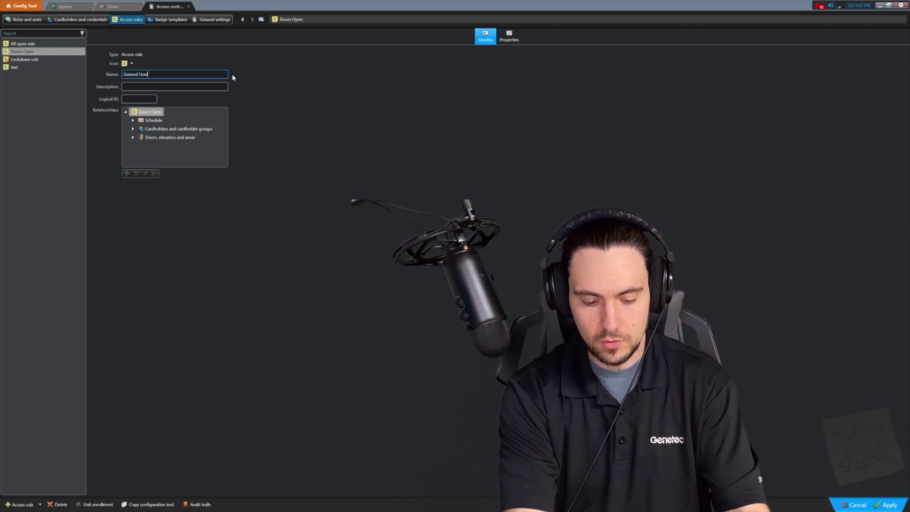
text( admittance)
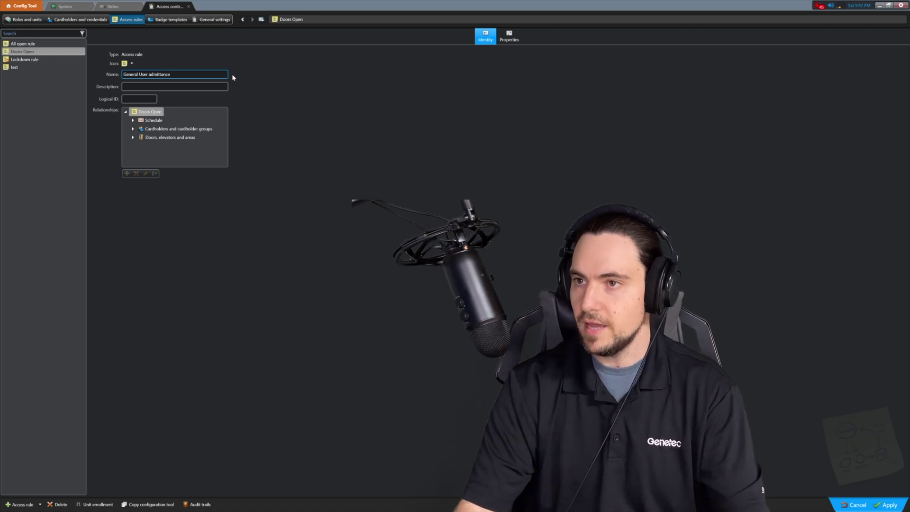
click(889, 505)
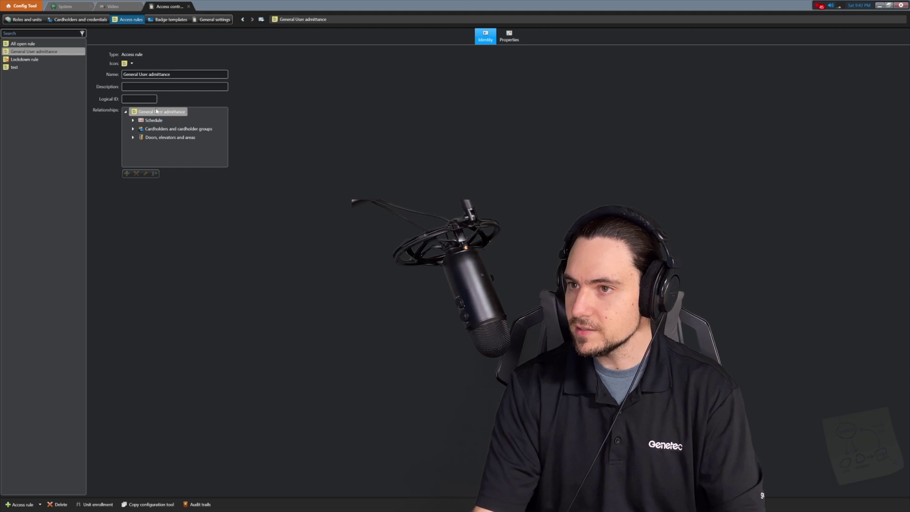
Step: Check the rule's linked M-F Daytime Schedule and its cardholder groups such as Team Members
click(133, 120)
click(172, 128)
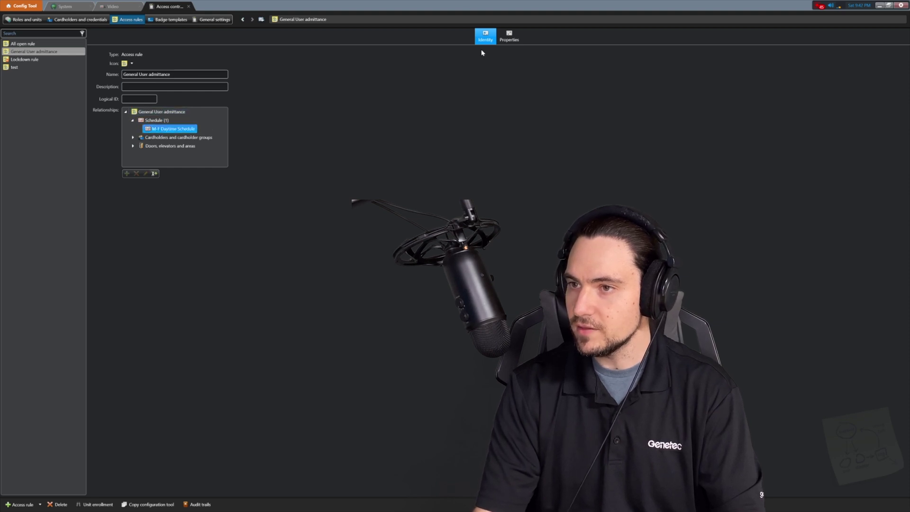
click(509, 36)
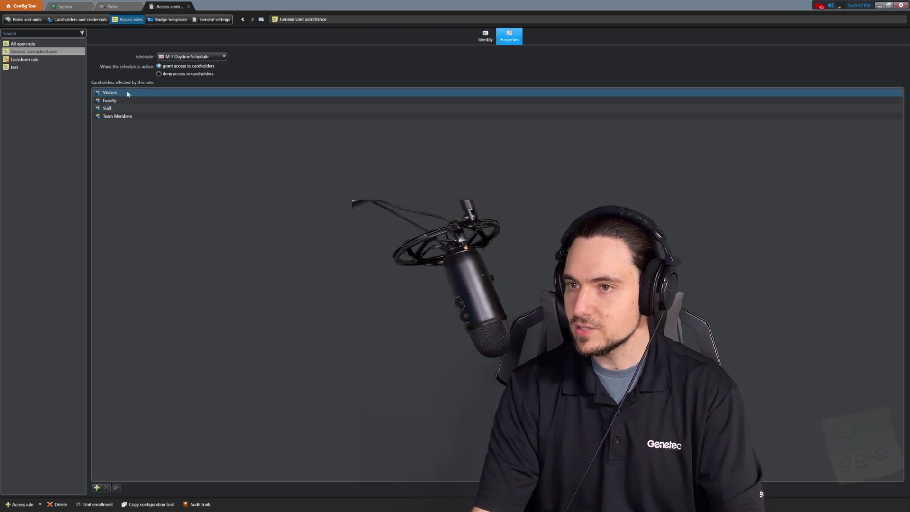
click(153, 117)
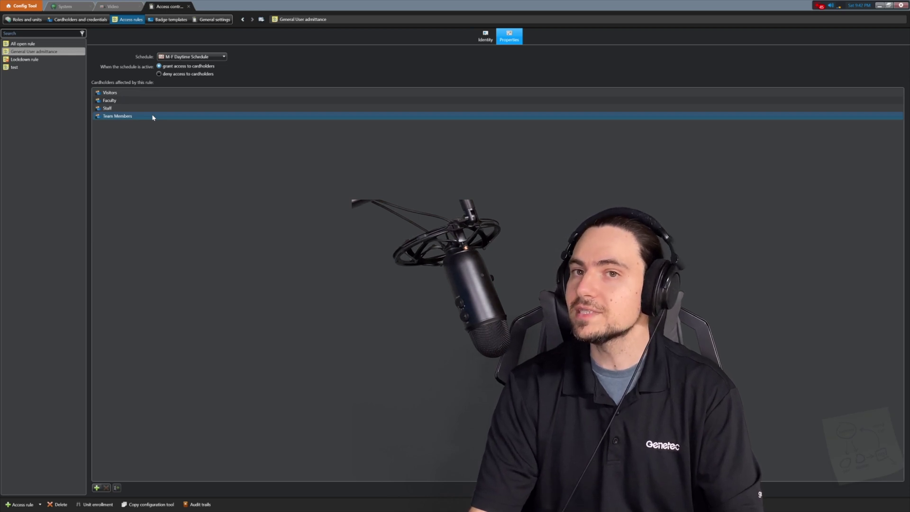